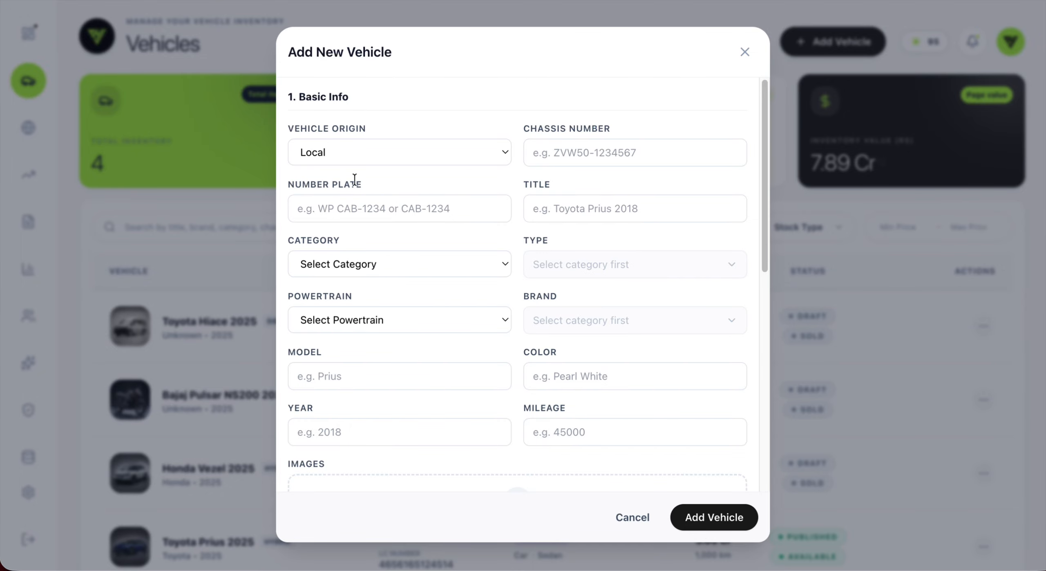
Step: Set Vehicle Origin to Imported, briefly switching back to Local, so the LC Number field appears
{"action": "left_click", "coordinate": [338, 158]}
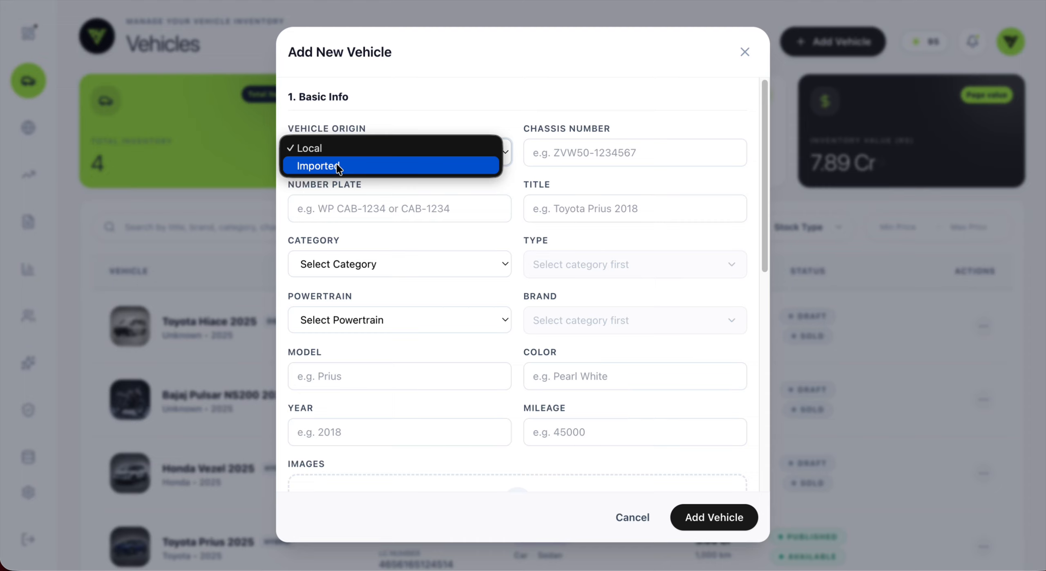
{"action": "left_click", "coordinate": [336, 165]}
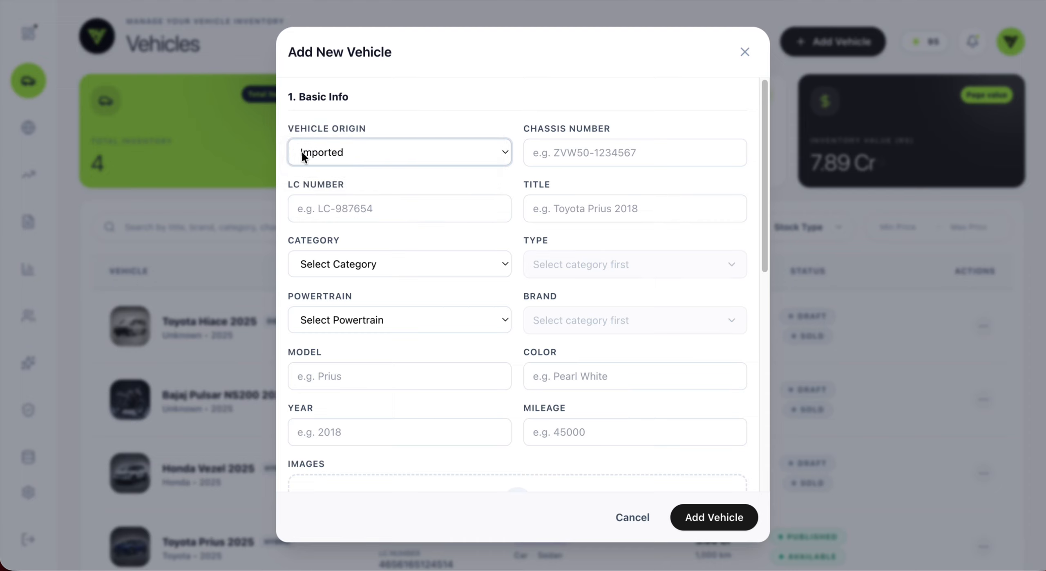
{"action": "left_click", "coordinate": [368, 154]}
{"action": "left_click", "coordinate": [335, 130]}
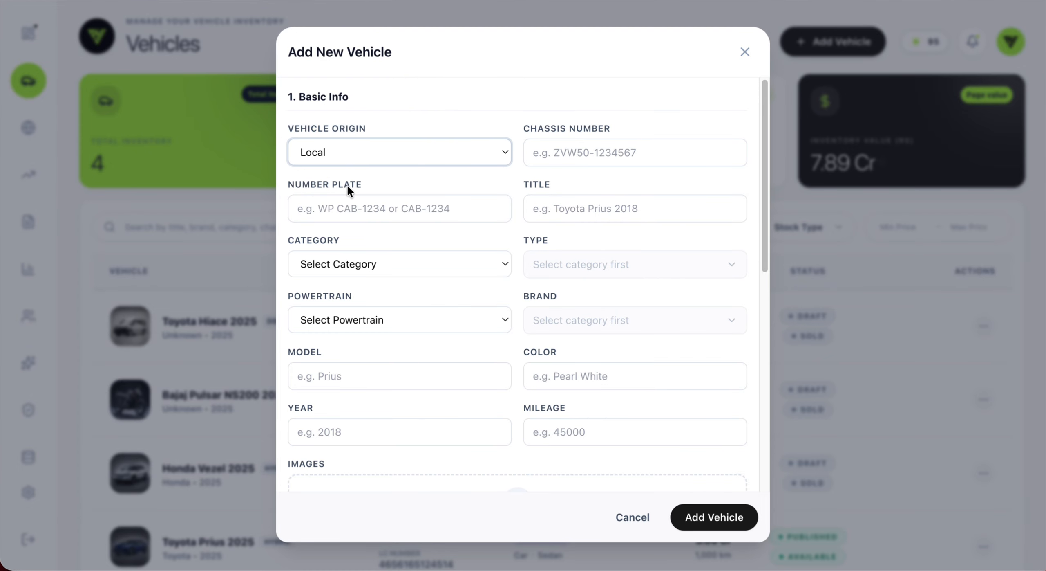
{"action": "left_click", "coordinate": [344, 159]}
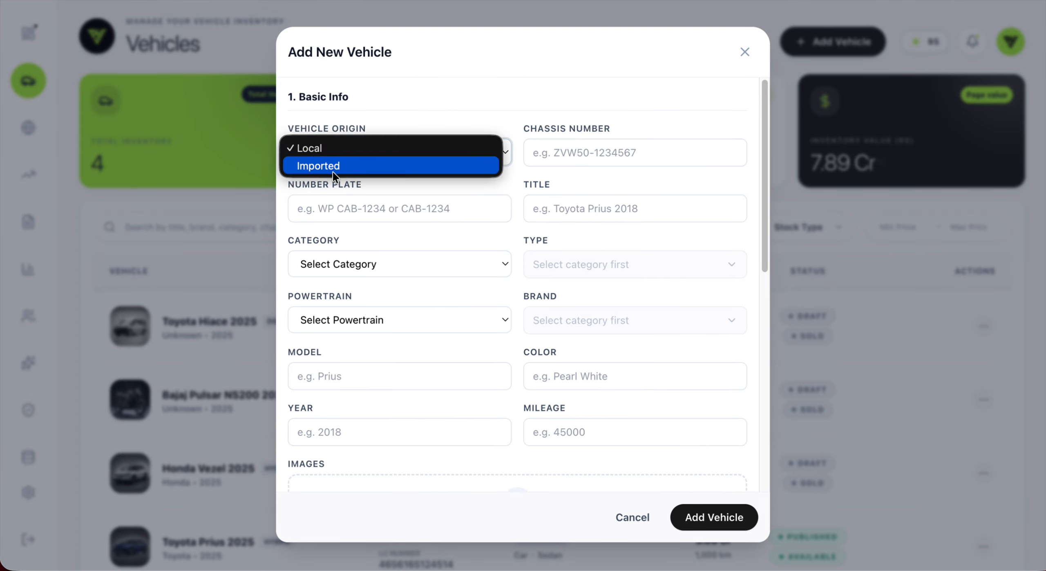
{"action": "left_click", "coordinate": [333, 165]}
Step: Enter the chassis number and LC number, and title the vehicle 'Kia Sonet 2025'
{"action": "left_click", "coordinate": [584, 153]}
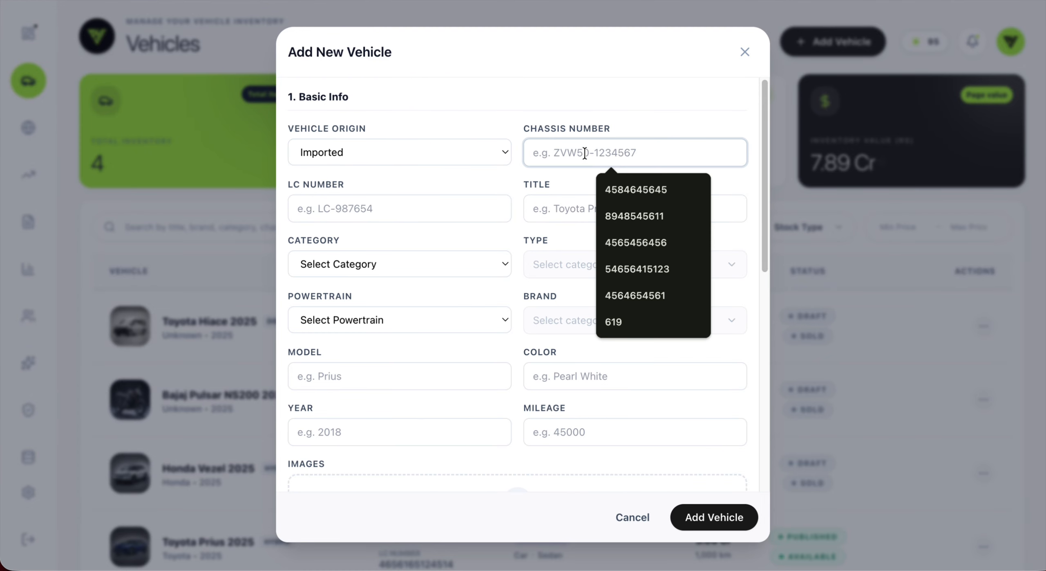
{"action": "type", "text": "54254245452"}
{"action": "left_click", "coordinate": [369, 206]}
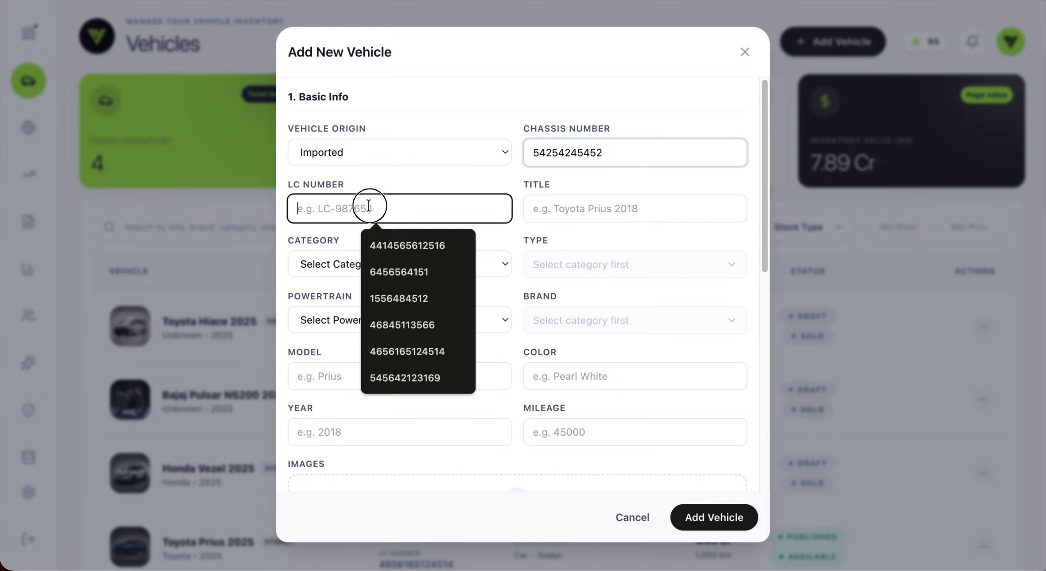
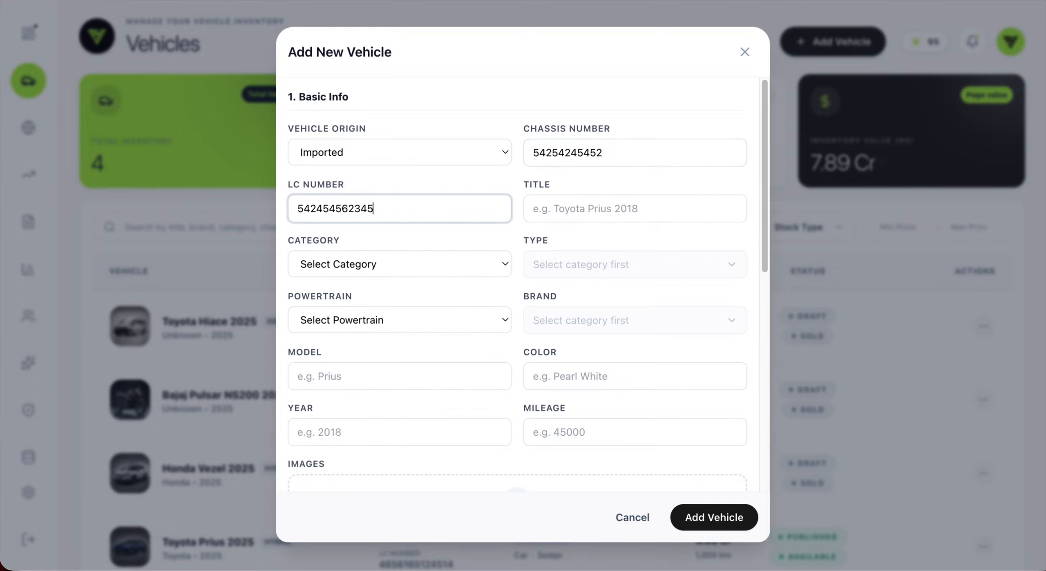
{"action": "left_click", "coordinate": [595, 208]}
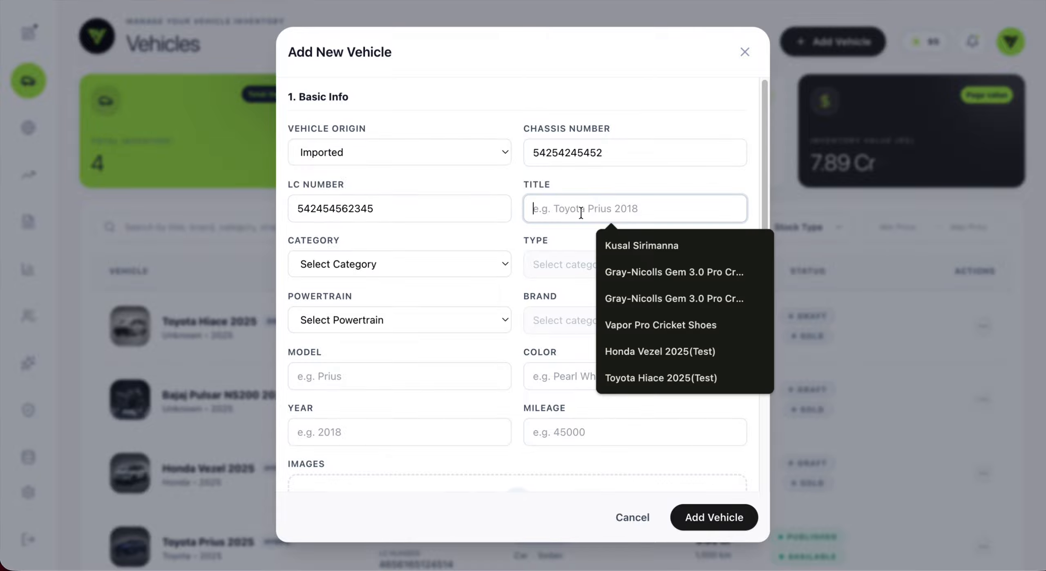
{"action": "type", "text": "Kia Sone"}
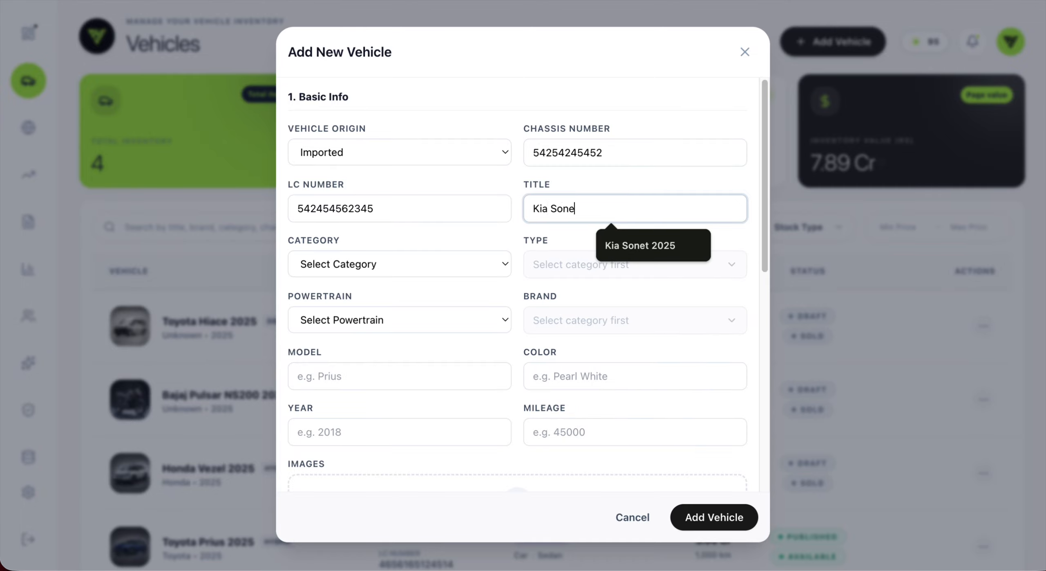
{"action": "type", "text": "t 22"}
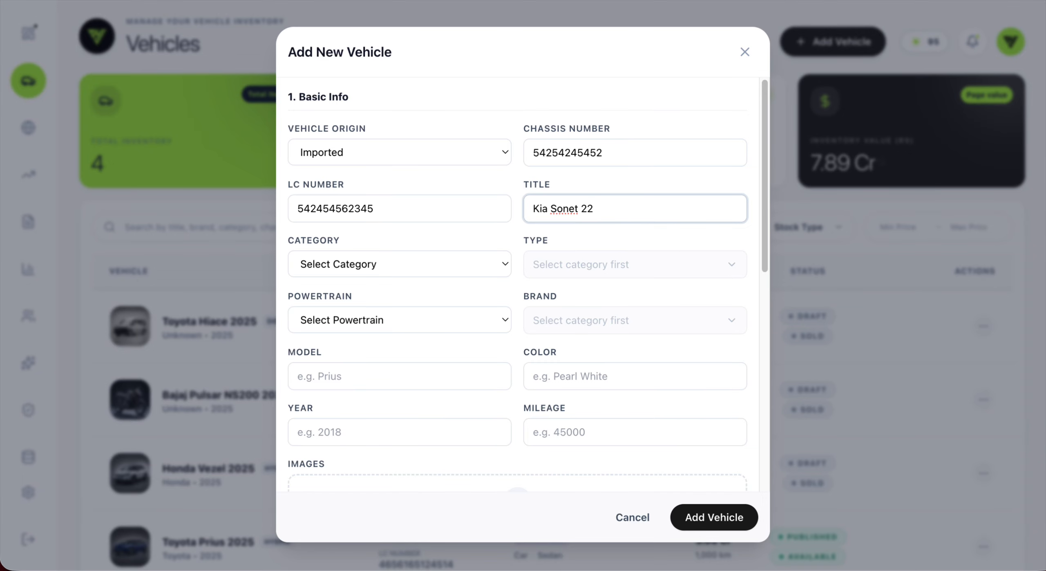
{"action": "key", "text": "BackSpace"}
{"action": "type", "text": "025"}
{"action": "left_click", "coordinate": [403, 263]}
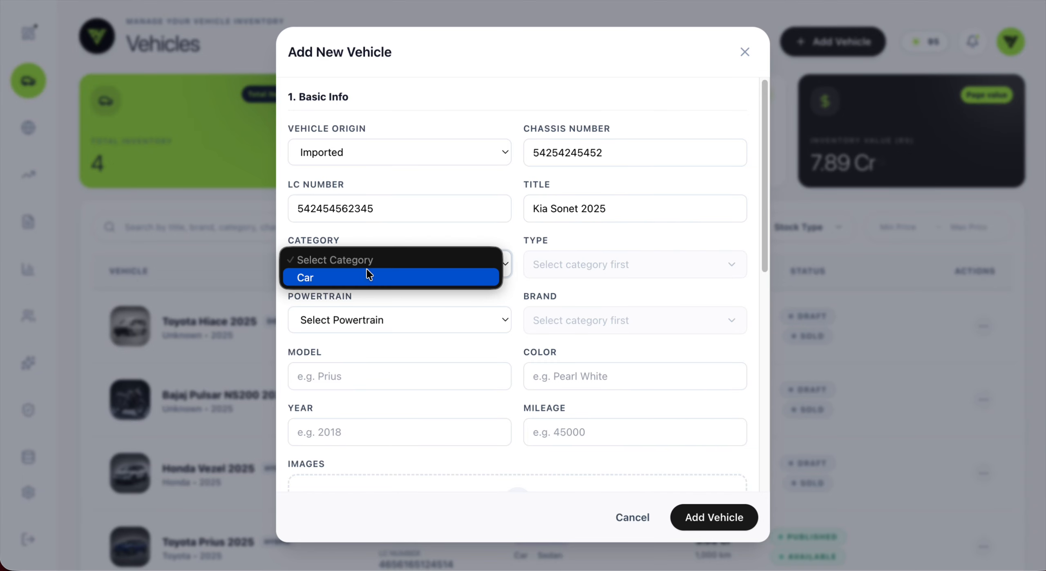
Step: Set the category to Car, the type to SUV and the powertrain to Hybrid
{"action": "left_click", "coordinate": [307, 277]}
{"action": "left_click", "coordinate": [602, 270]}
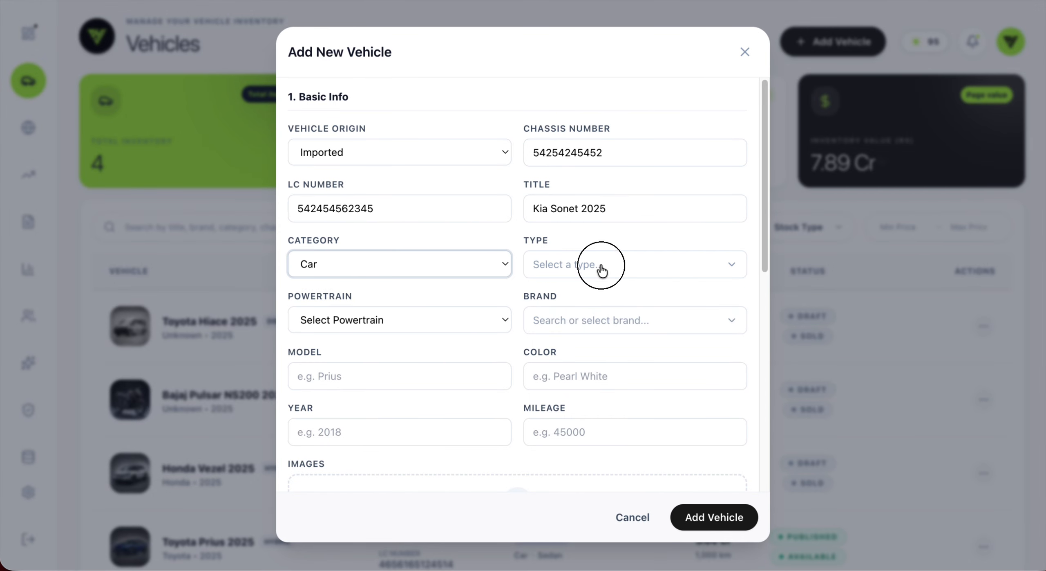
{"action": "scroll", "coordinate": [592, 364], "scroll_direction": "down", "scroll_amount": 1}
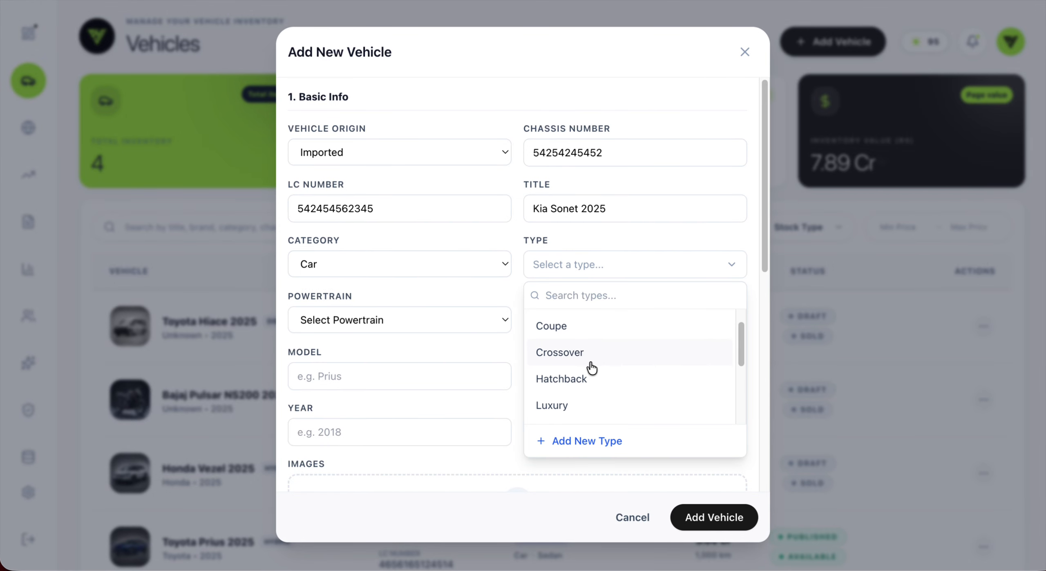
{"action": "scroll", "coordinate": [592, 367], "scroll_direction": "down", "scroll_amount": 3}
{"action": "left_click", "coordinate": [558, 401]}
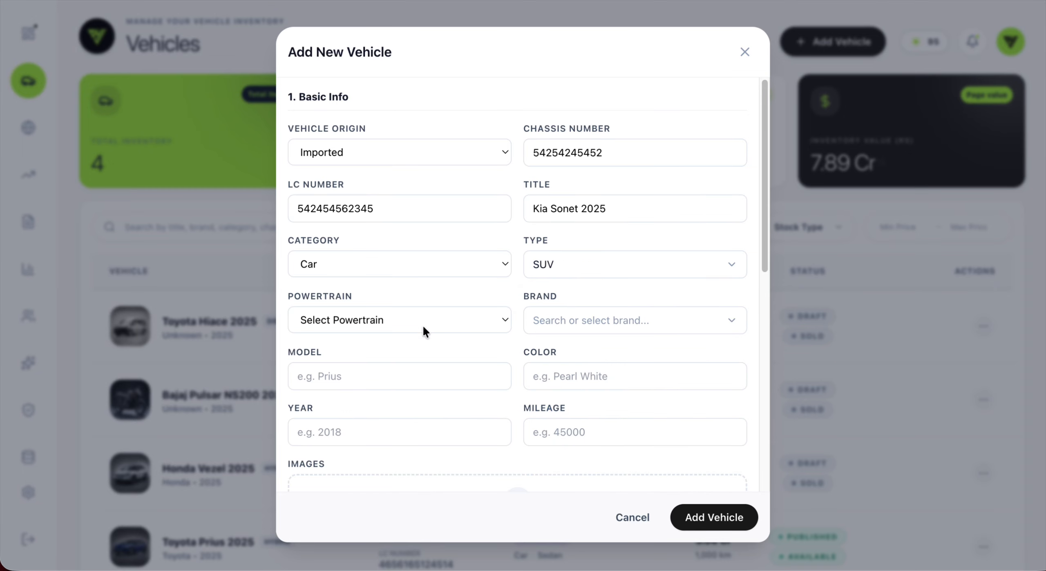
{"action": "left_click", "coordinate": [344, 319]}
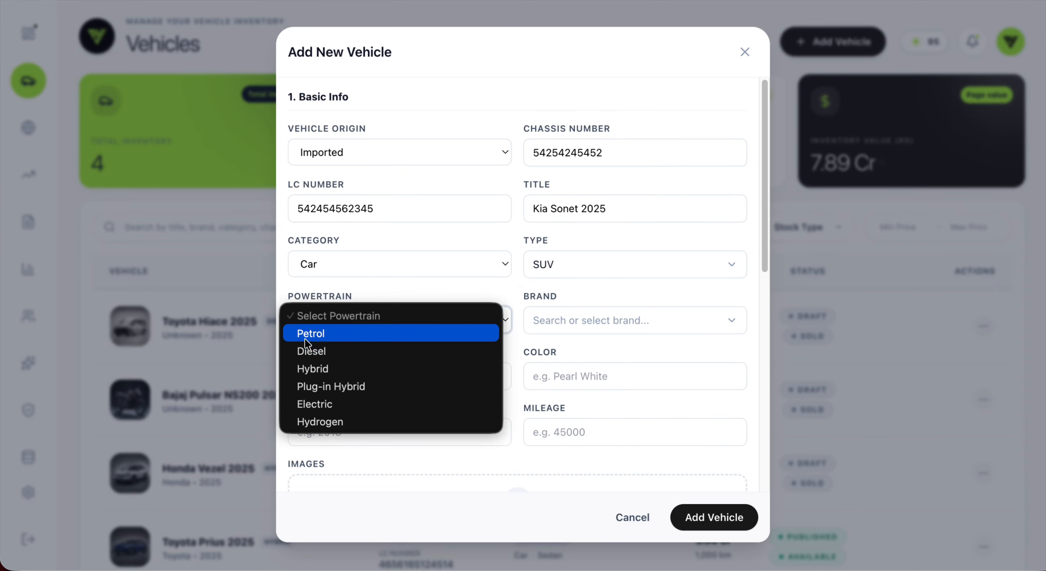
{"action": "left_click", "coordinate": [337, 368]}
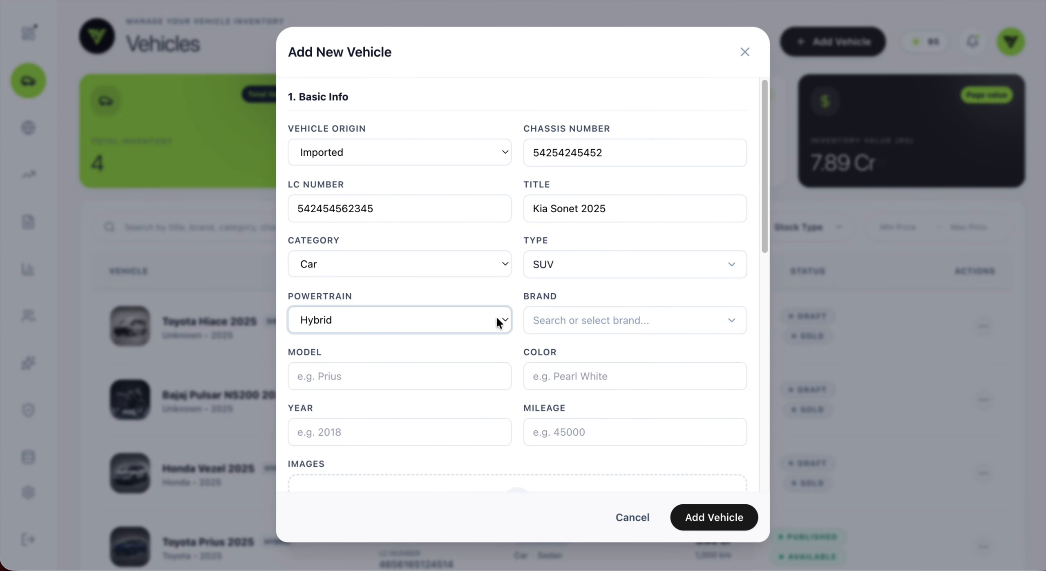
Step: Search 'kia' in the brand list and select Kia as the brand
{"action": "left_click", "coordinate": [630, 318]}
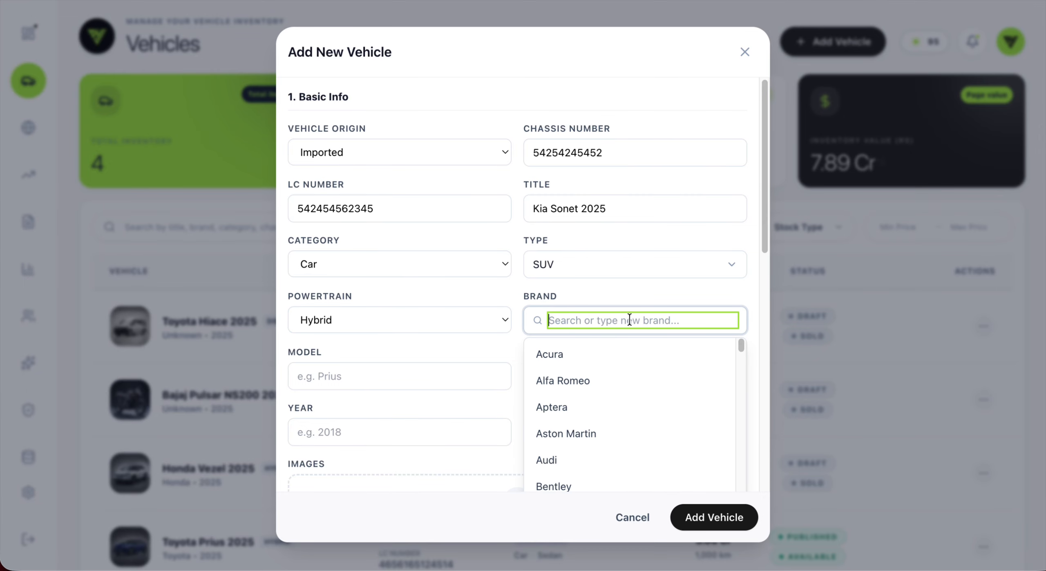
{"action": "type", "text": "kia"}
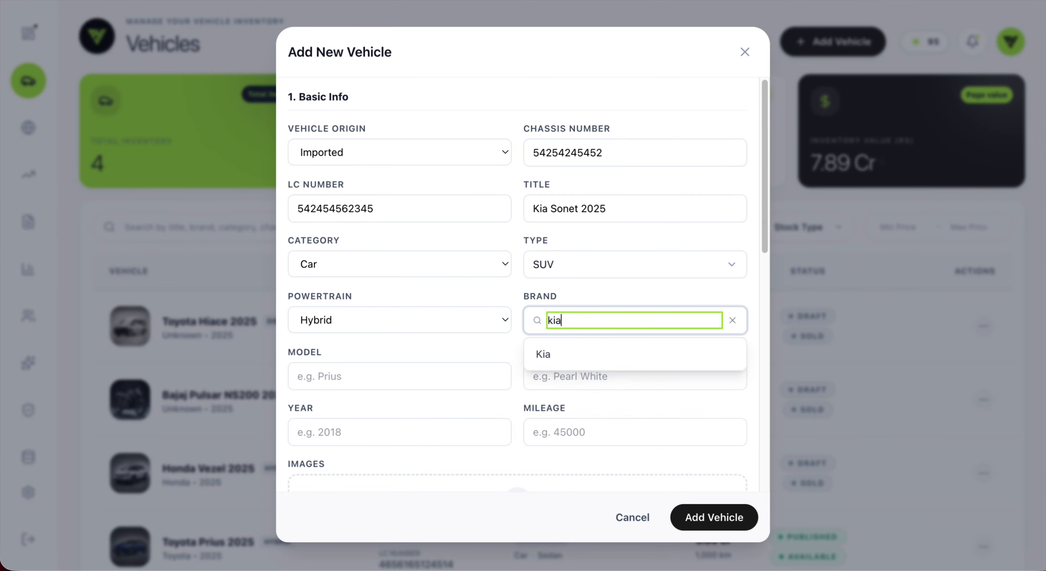
{"action": "left_click", "coordinate": [584, 345]}
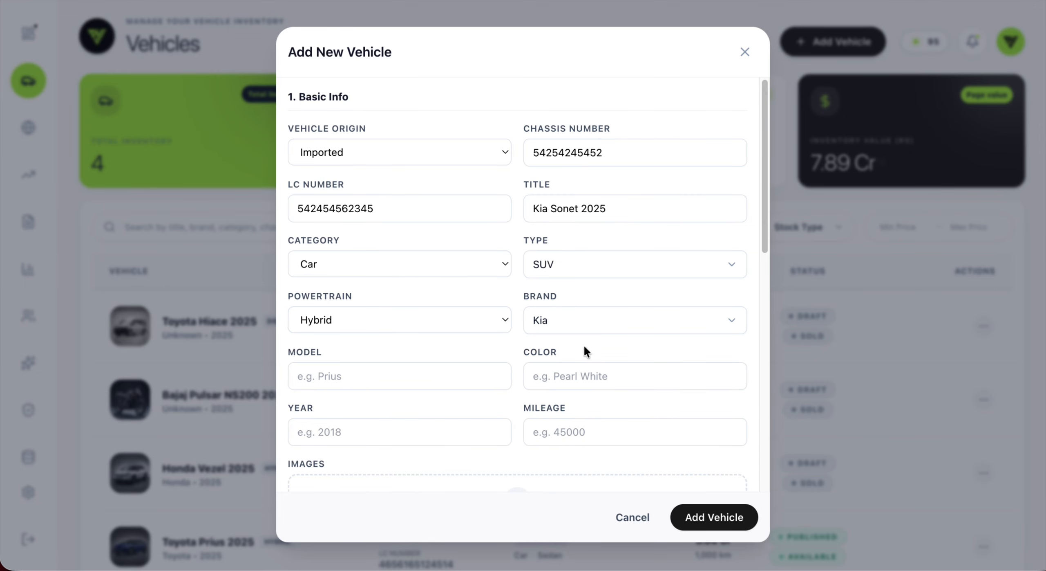
{"action": "left_click", "coordinate": [321, 374]}
Step: Enter model Sonet and colour Black, correcting a mistyped colour
{"action": "type", "text": "Sonet"}
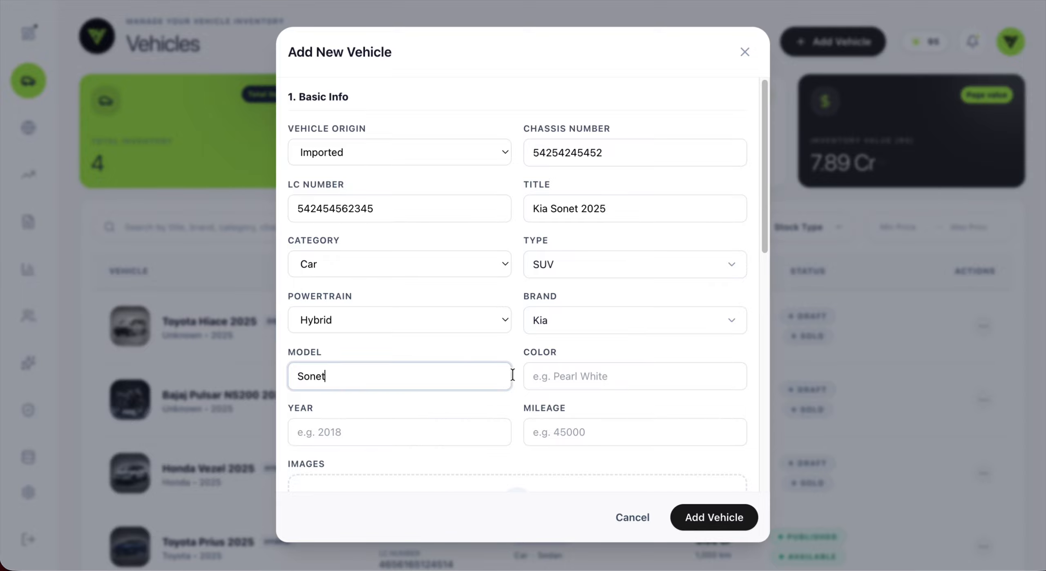
{"action": "left_click", "coordinate": [565, 376]}
{"action": "type", "text": "Whi"}
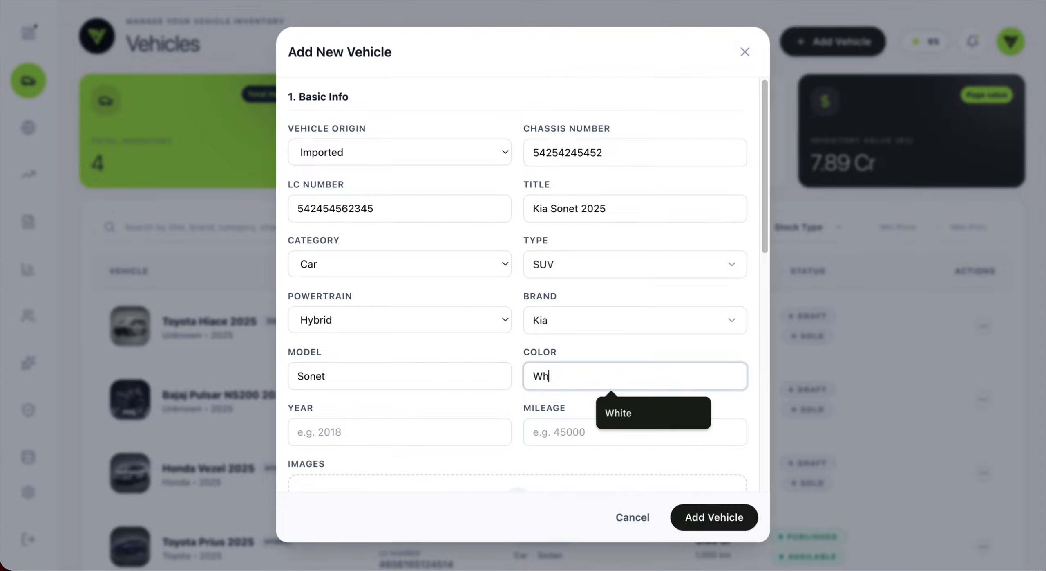
{"action": "key", "text": "BackSpace"}
{"action": "key", "text": "BackSpace"}
{"action": "key", "text": "BackSpace"}
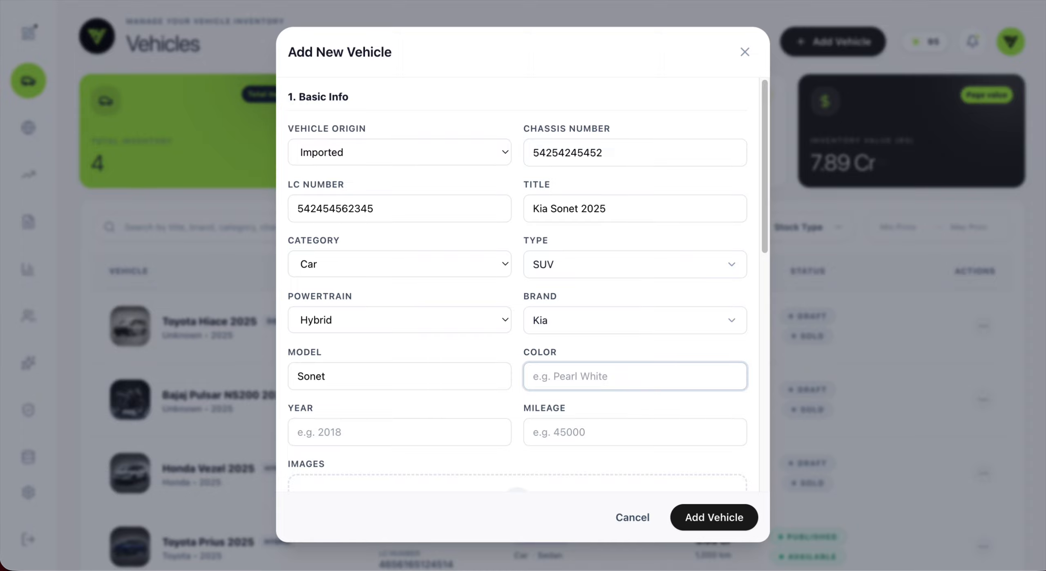
{"action": "type", "text": "Black"}
{"action": "scroll", "coordinate": [553, 374], "scroll_direction": "down", "scroll_amount": 3}
Step: Enter year 2025 and mileage 1000, then scroll down the form
{"action": "left_click", "coordinate": [402, 309]}
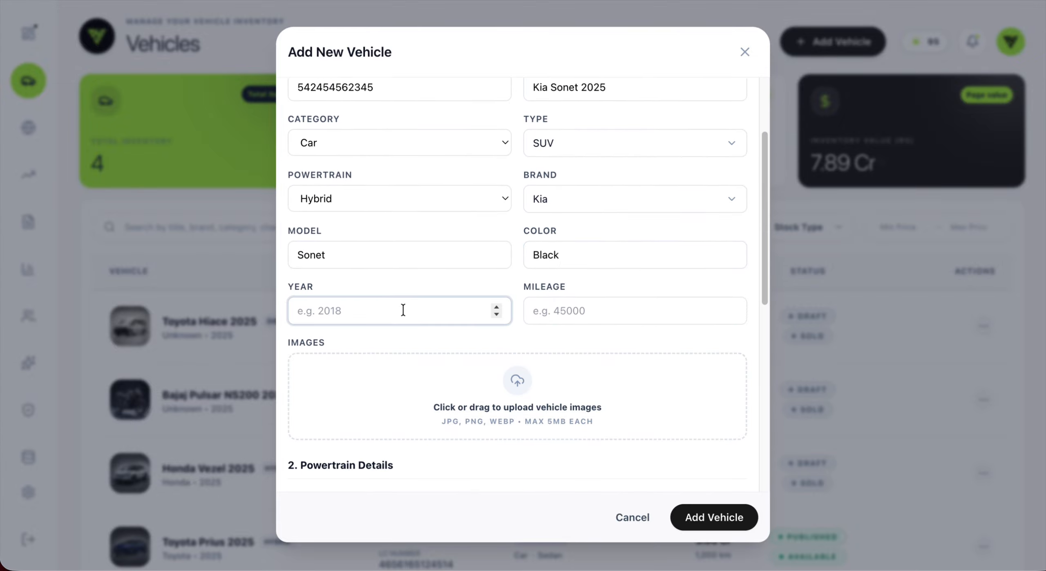
{"action": "type", "text": "2025"}
{"action": "left_click", "coordinate": [558, 304]}
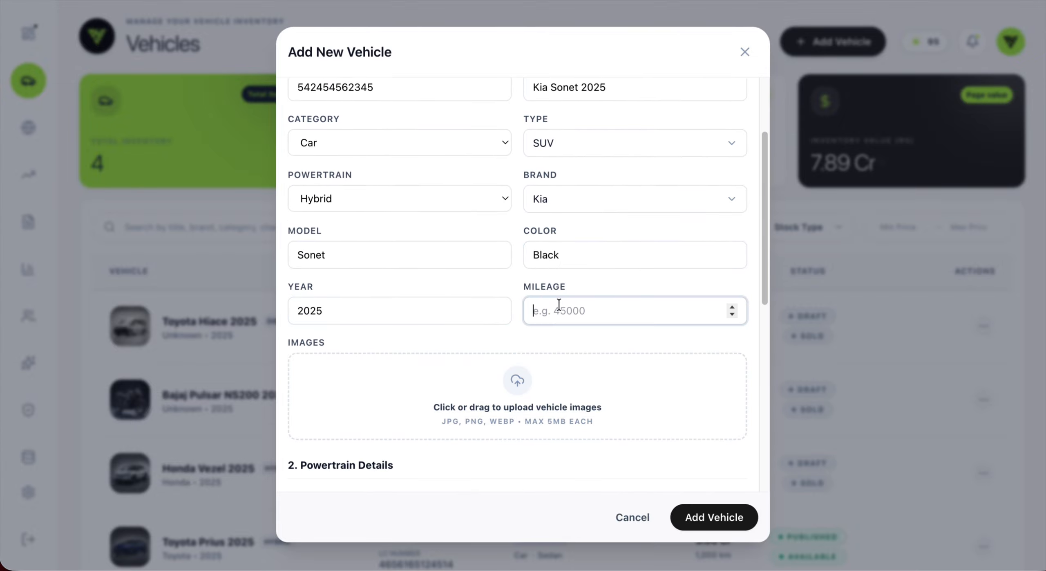
{"action": "type", "text": "1000"}
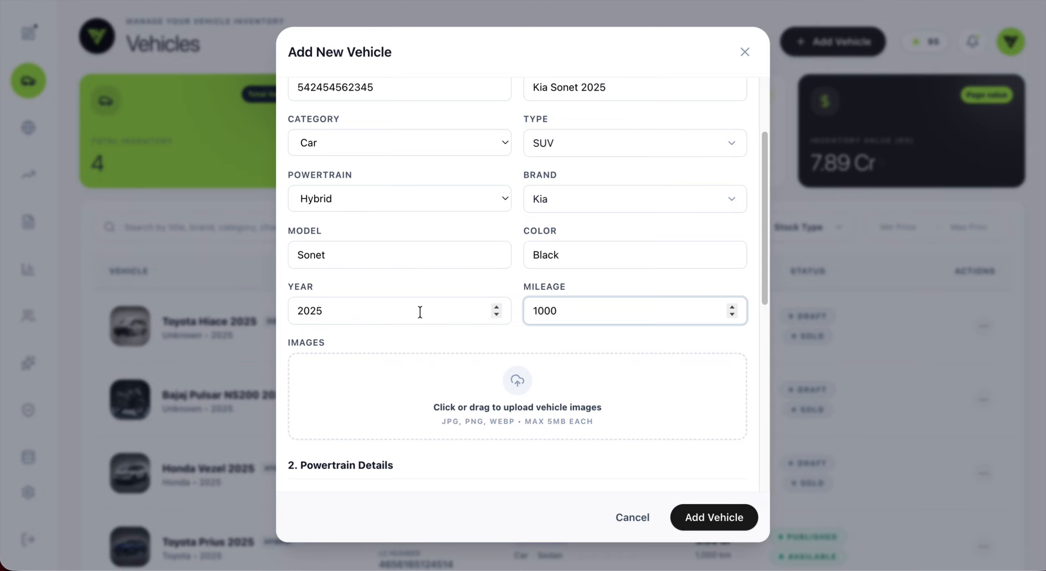
{"action": "scroll", "coordinate": [448, 314], "scroll_direction": "down", "scroll_amount": 3}
{"action": "scroll", "coordinate": [487, 316], "scroll_direction": "down", "scroll_amount": 1}
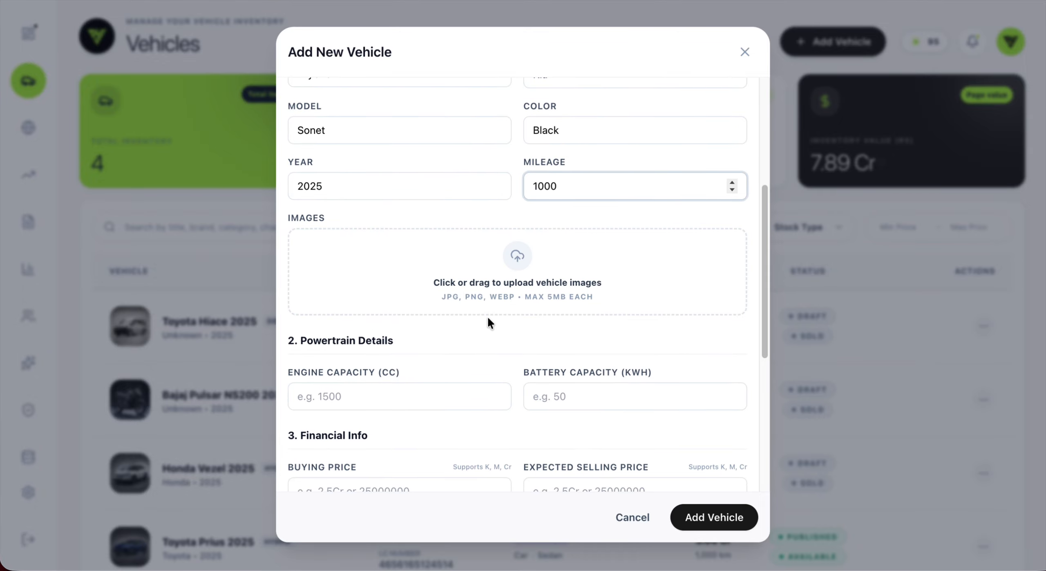
Step: Select photos 1.jpg, 4.jpg, 3.jpg and 2.jpg in the file picker and upload them
{"action": "left_click", "coordinate": [518, 271]}
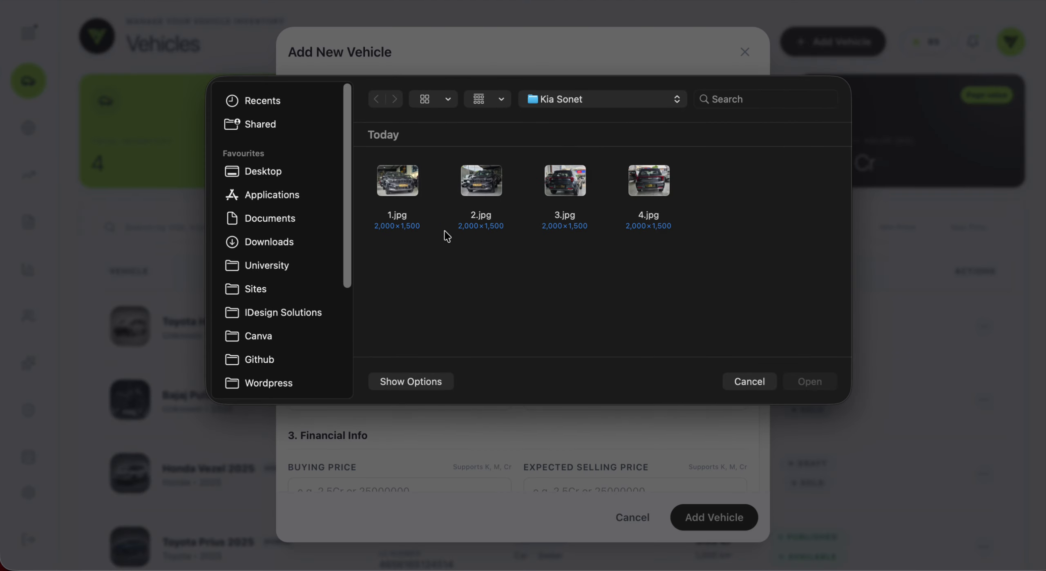
{"action": "left_click", "coordinate": [386, 191]}
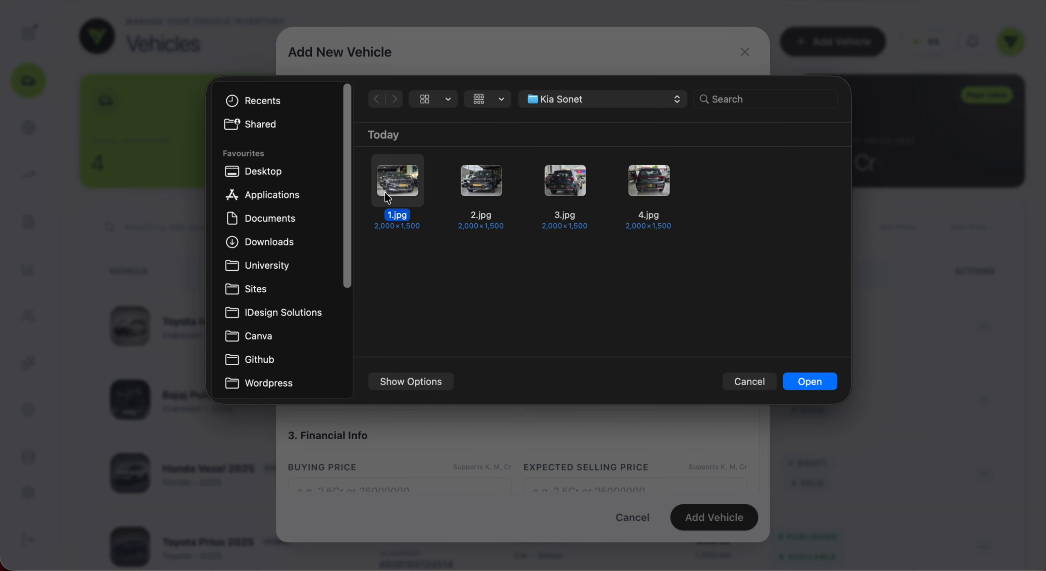
{"action": "left_click", "coordinate": [634, 175], "text": "super"}
{"action": "left_click", "coordinate": [573, 185], "text": "super"}
{"action": "left_click", "coordinate": [490, 192], "text": "super"}
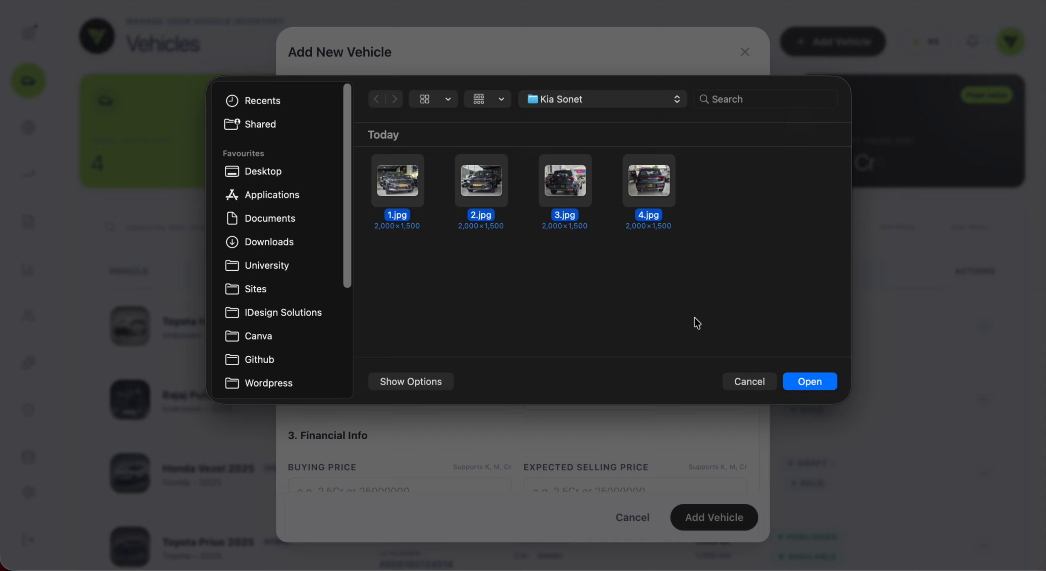
{"action": "left_click", "coordinate": [806, 382]}
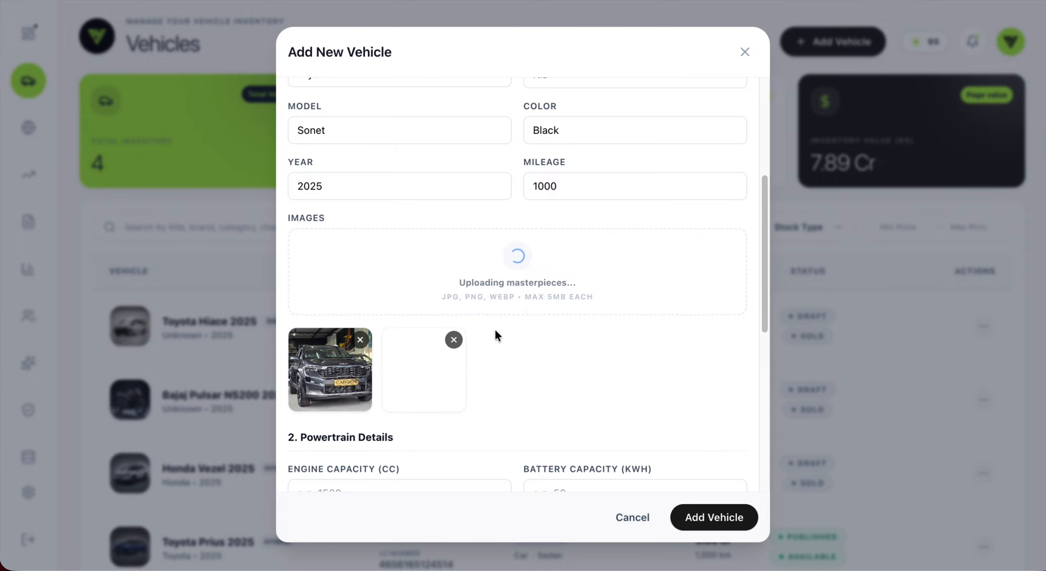
{"action": "scroll", "coordinate": [494, 328], "scroll_direction": "down", "scroll_amount": 4}
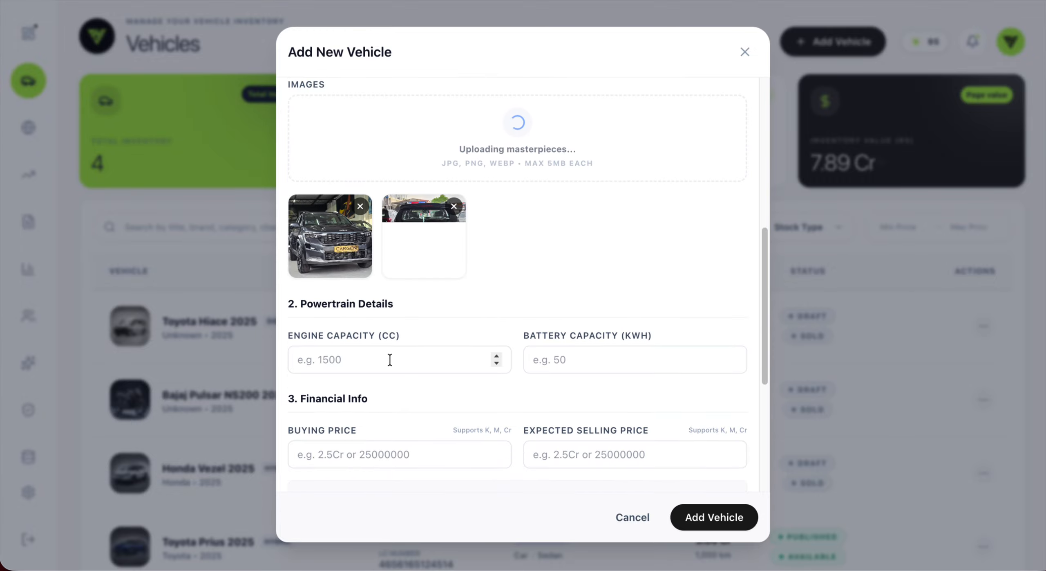
{"action": "left_click", "coordinate": [376, 355]}
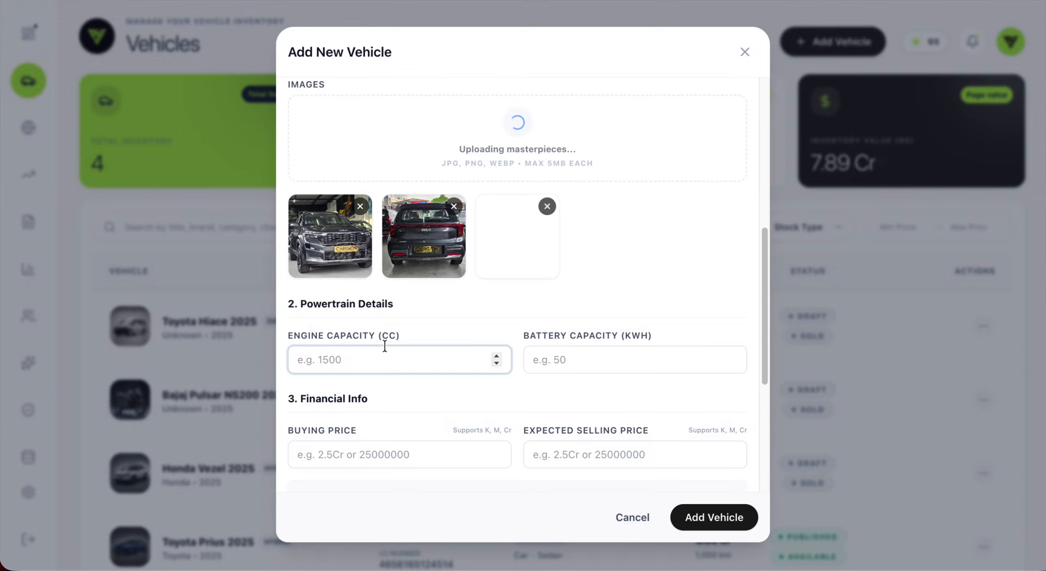
Step: Enter engine capacity 1000 and battery capacity 50 kWh
{"action": "type", "text": "1000"}
{"action": "left_click", "coordinate": [552, 364]}
{"action": "type", "text": "50"}
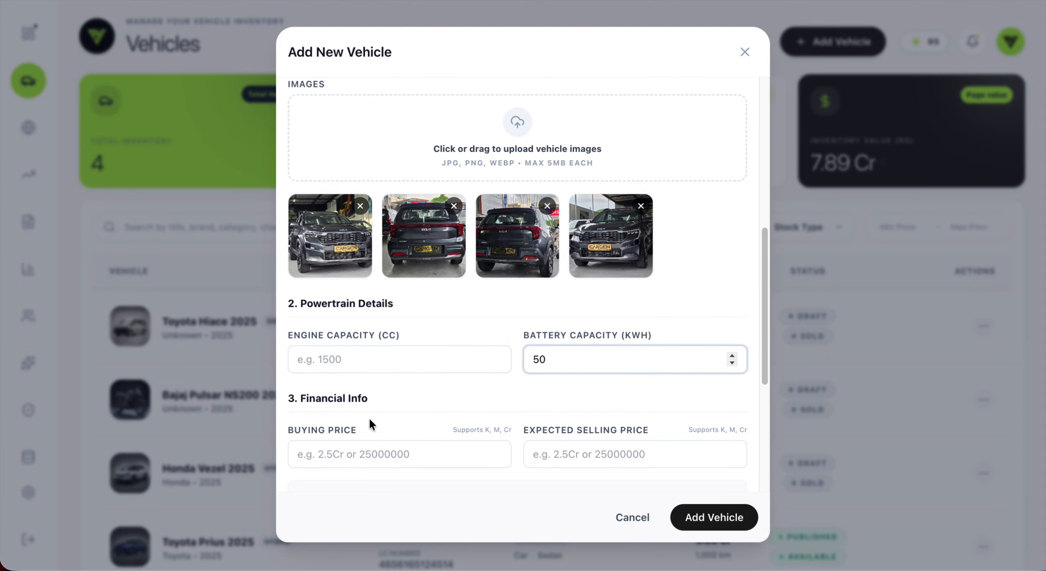
{"action": "scroll", "coordinate": [333, 358], "scroll_direction": "down", "scroll_amount": 3}
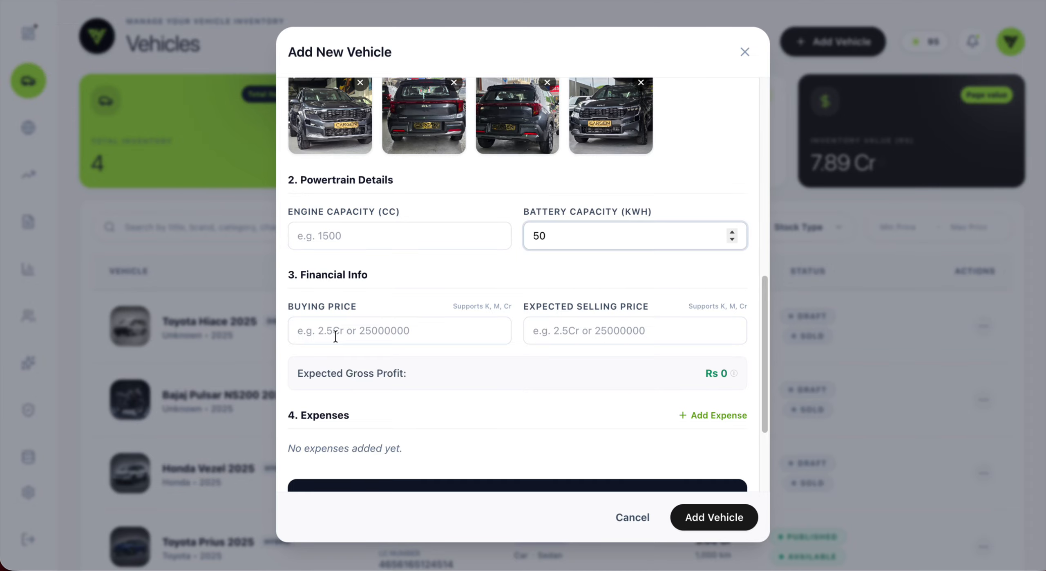
{"action": "left_click", "coordinate": [334, 333]}
{"action": "left_click", "coordinate": [505, 266]}
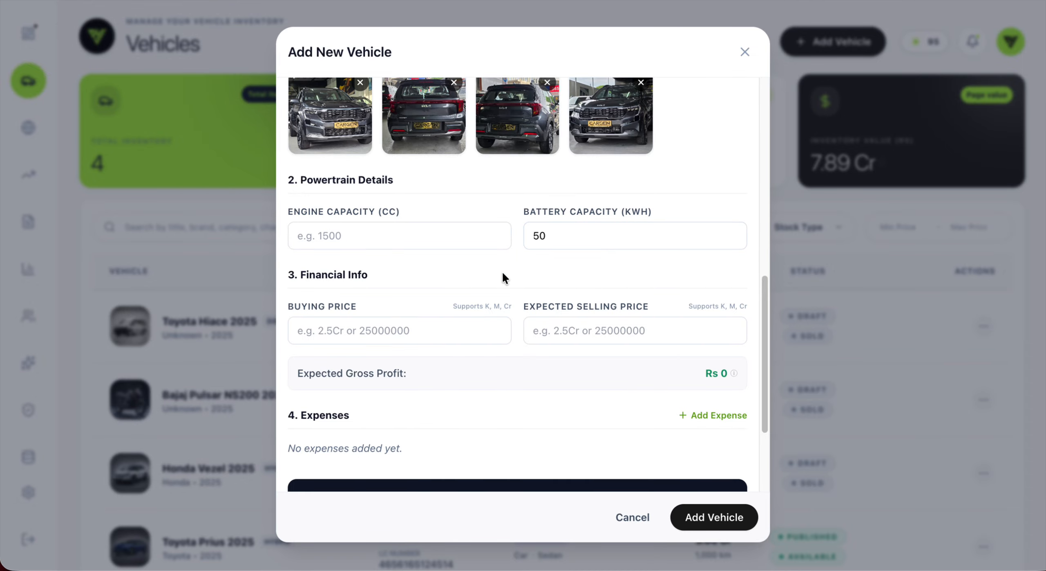
{"action": "scroll", "coordinate": [538, 298], "scroll_direction": "up", "scroll_amount": 2}
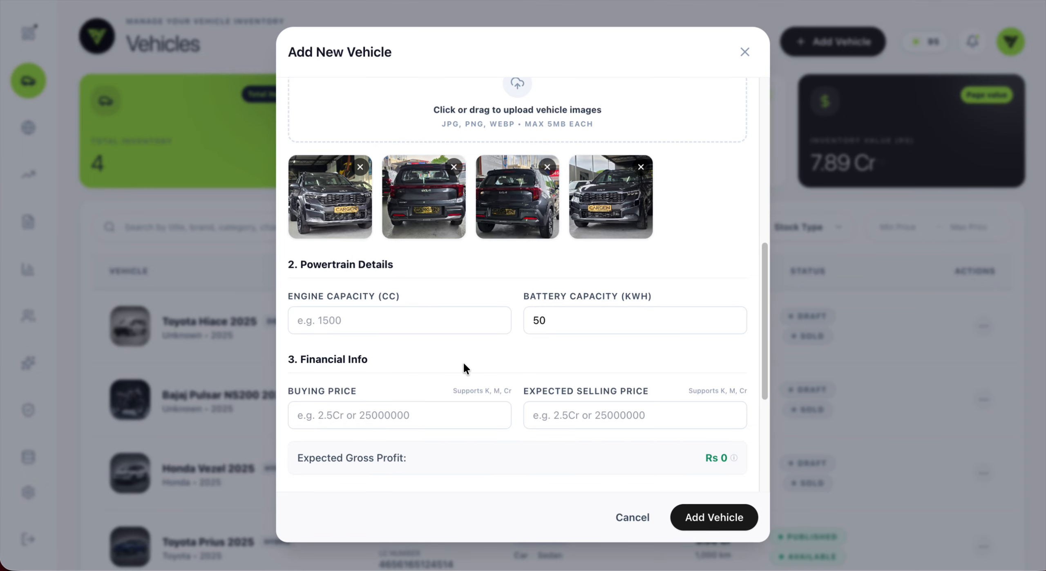
{"action": "left_click", "coordinate": [382, 416]}
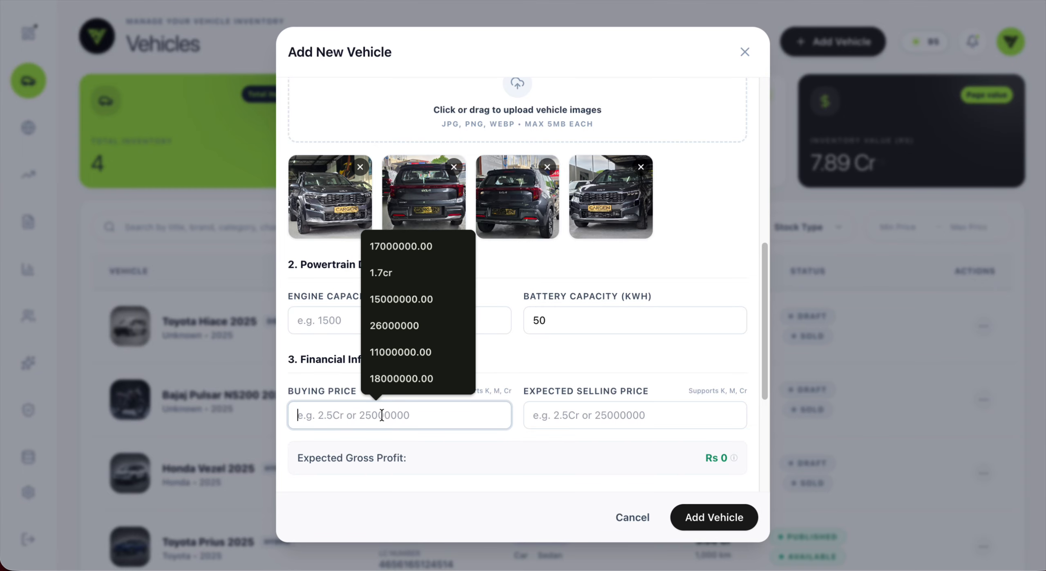
{"action": "left_click", "coordinate": [527, 368]}
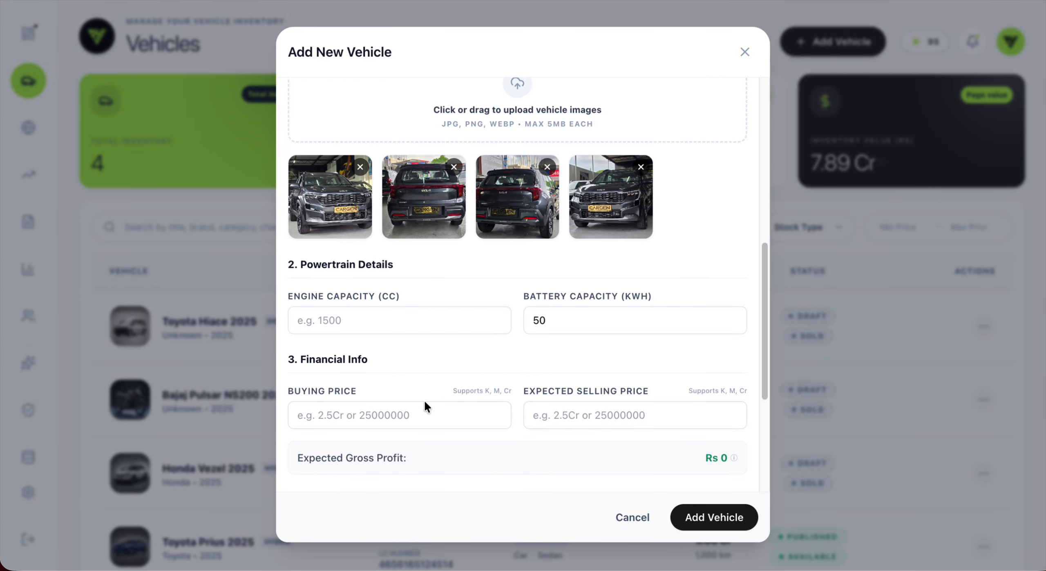
{"action": "scroll", "coordinate": [430, 366], "scroll_direction": "down", "scroll_amount": 3}
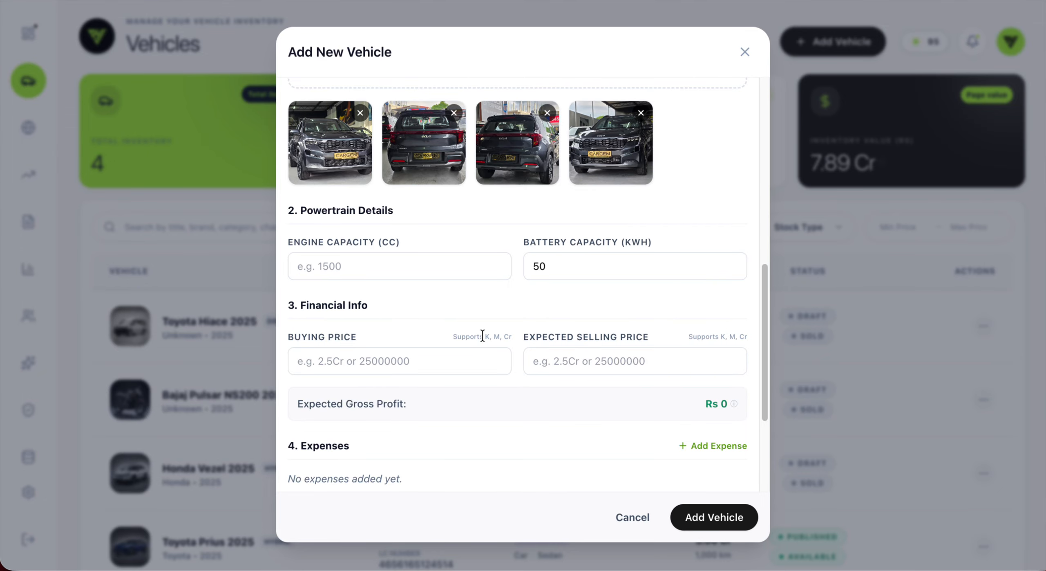
{"action": "left_click_drag", "start_coordinate": [484, 335], "coordinate": [519, 334]}
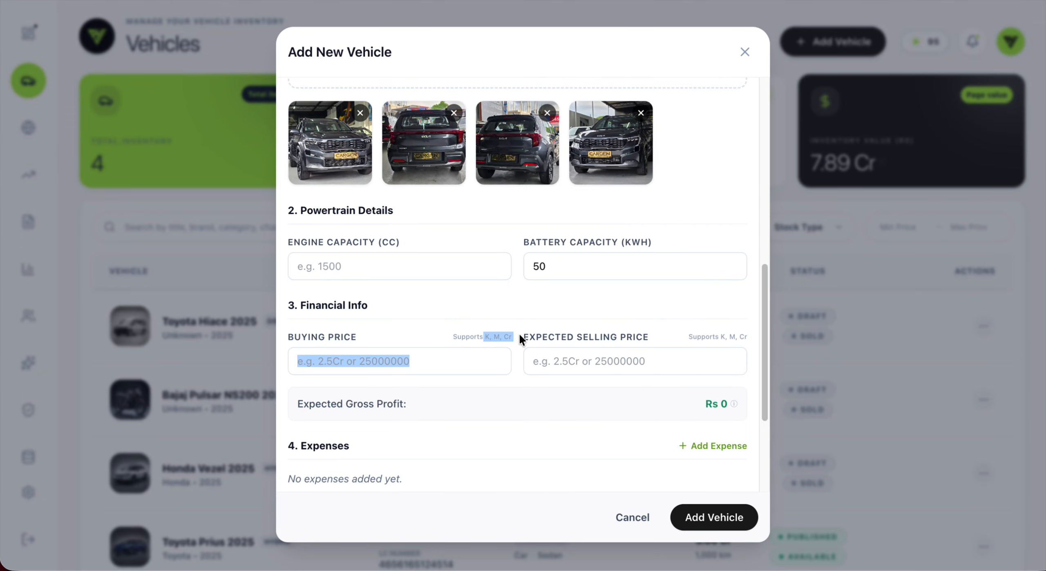
{"action": "left_click", "coordinate": [510, 324]}
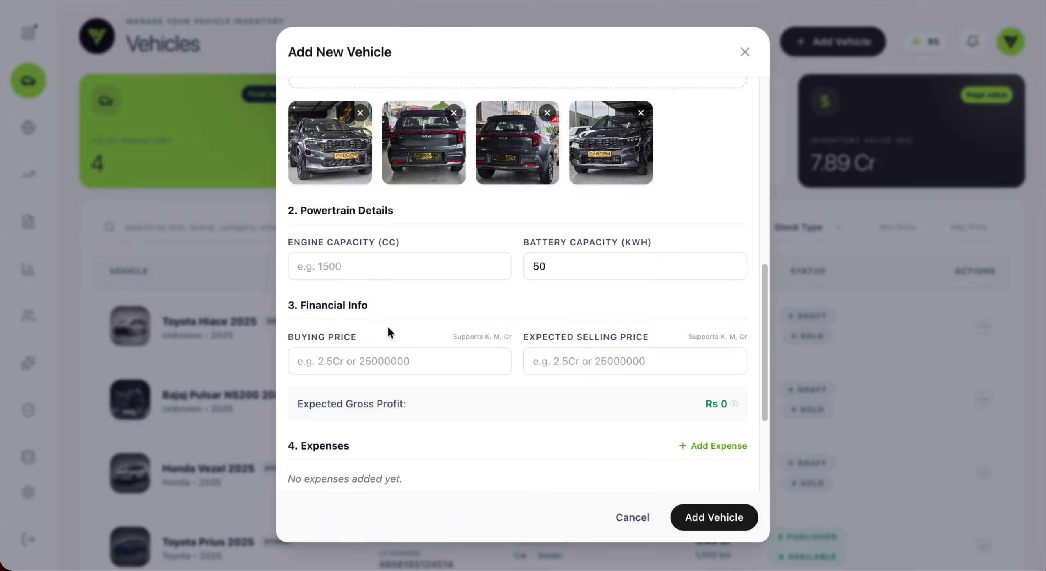
Step: Enter buying price 1.1cr and fill in engine capacity 1000
{"action": "left_click", "coordinate": [323, 360]}
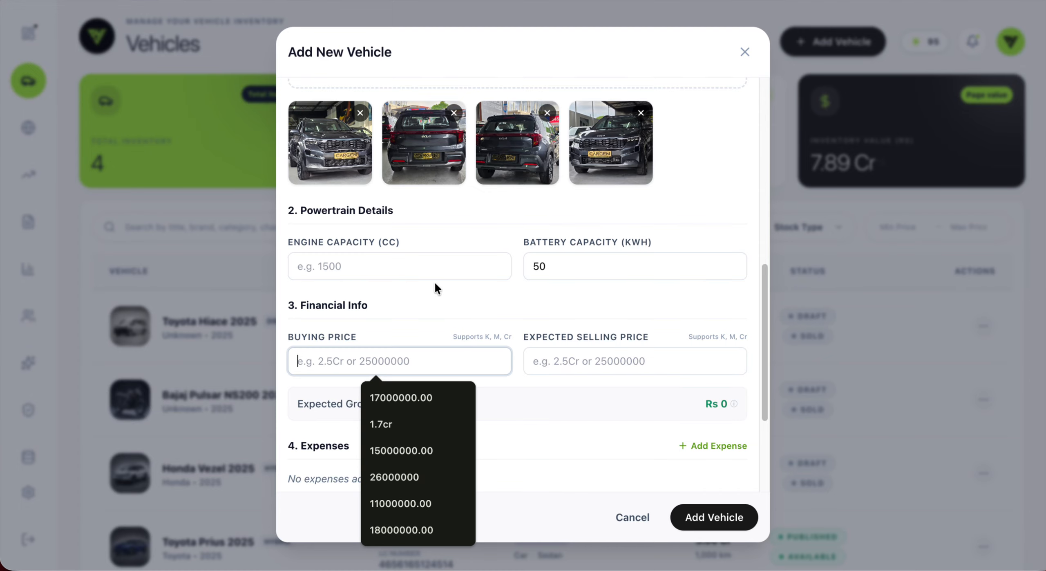
{"action": "left_click", "coordinate": [408, 312]}
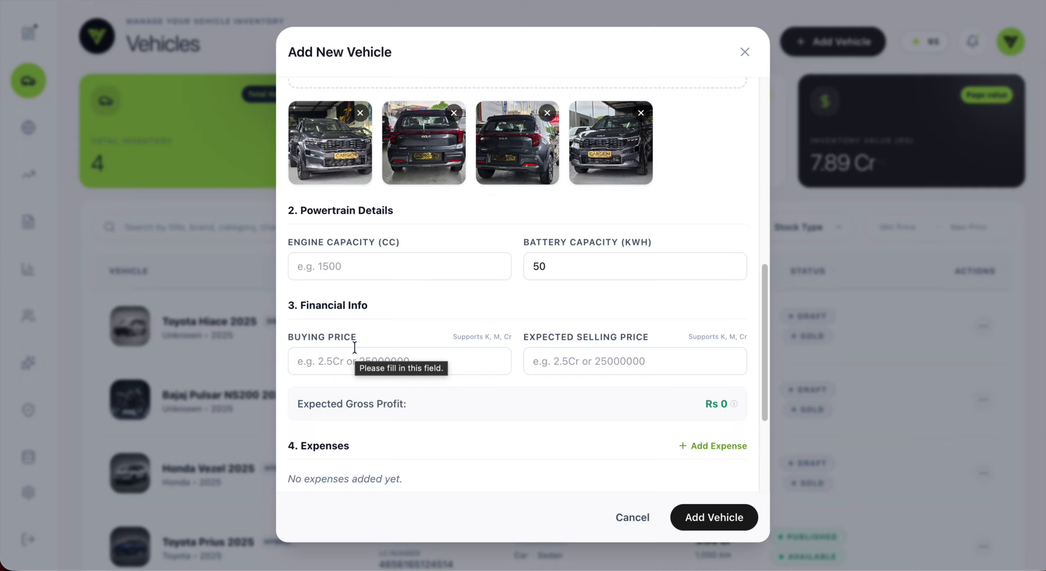
{"action": "left_click", "coordinate": [392, 355]}
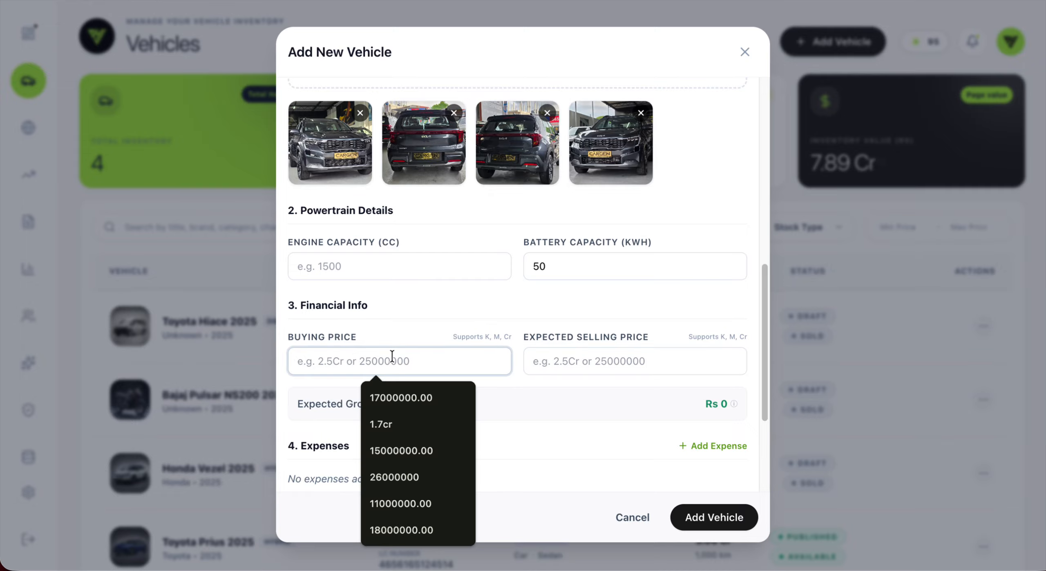
{"action": "type", "text": "1.1"}
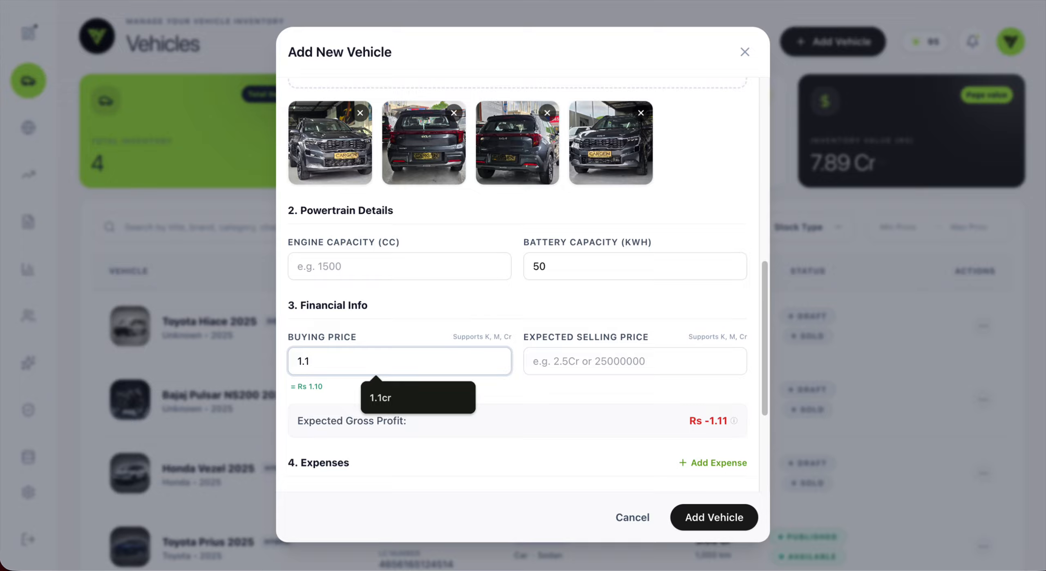
{"action": "type", "text": "cr"}
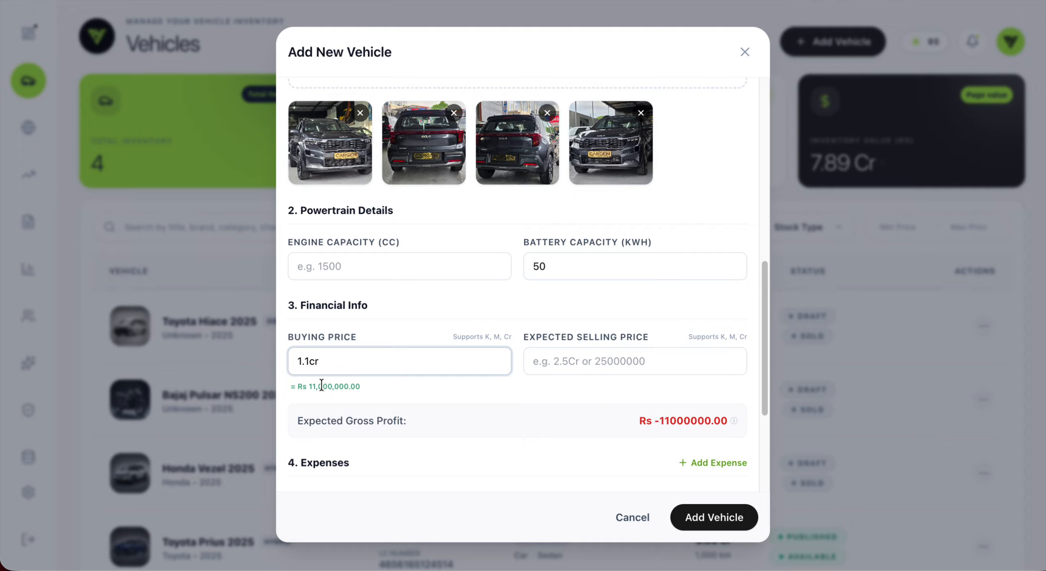
{"action": "left_click", "coordinate": [303, 265]}
{"action": "type", "text": "1000"}
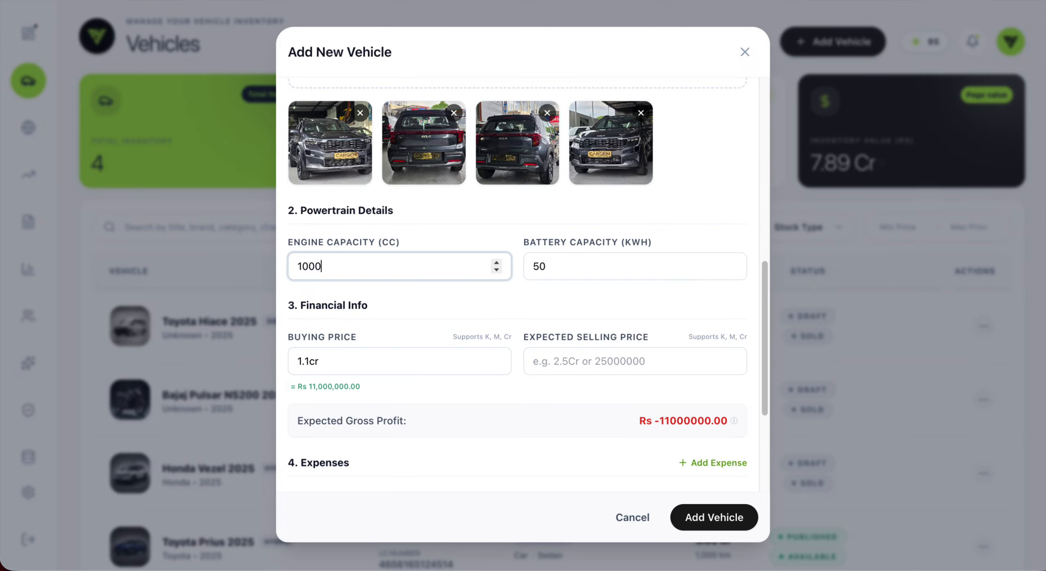
{"action": "left_click", "coordinate": [386, 305]}
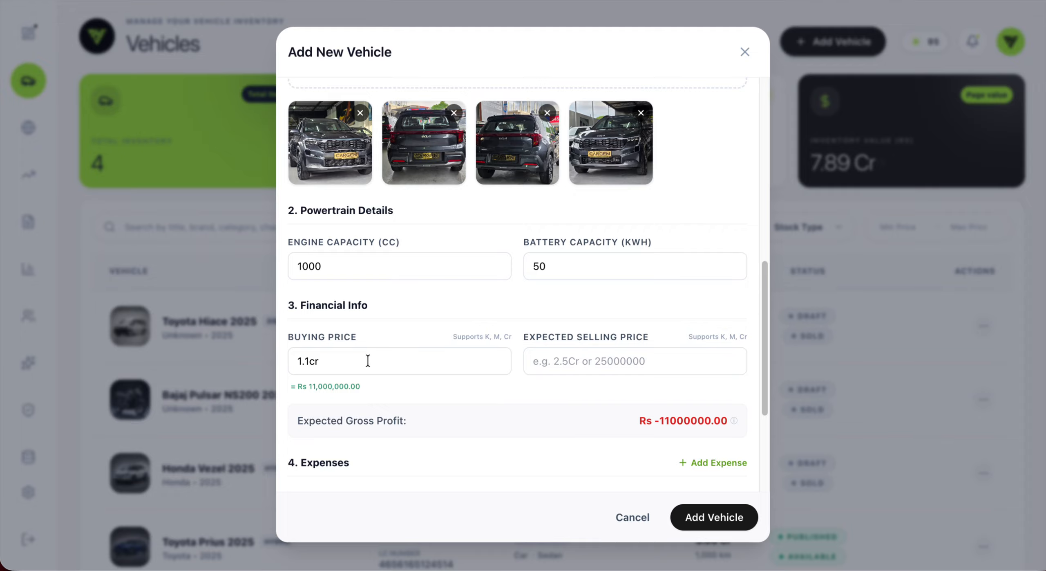
Step: Try m and l units on the buying price before keeping 1.1cr
{"action": "left_click", "coordinate": [329, 361]}
{"action": "key", "text": "BackSpace"}
{"action": "key", "text": "BackSpace"}
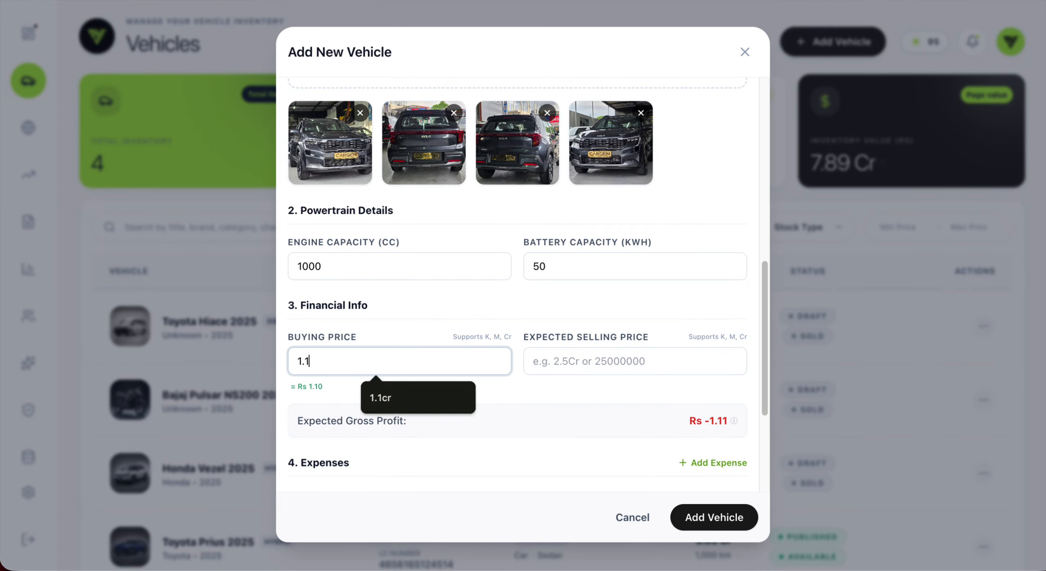
{"action": "type", "text": "m"}
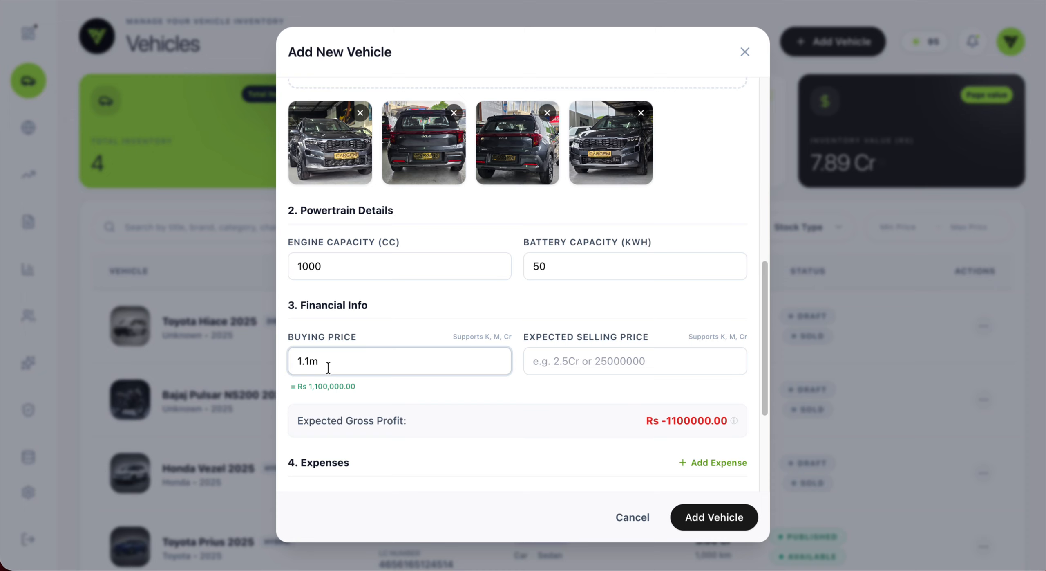
{"action": "key", "text": "BackSpace"}
{"action": "type", "text": "l"}
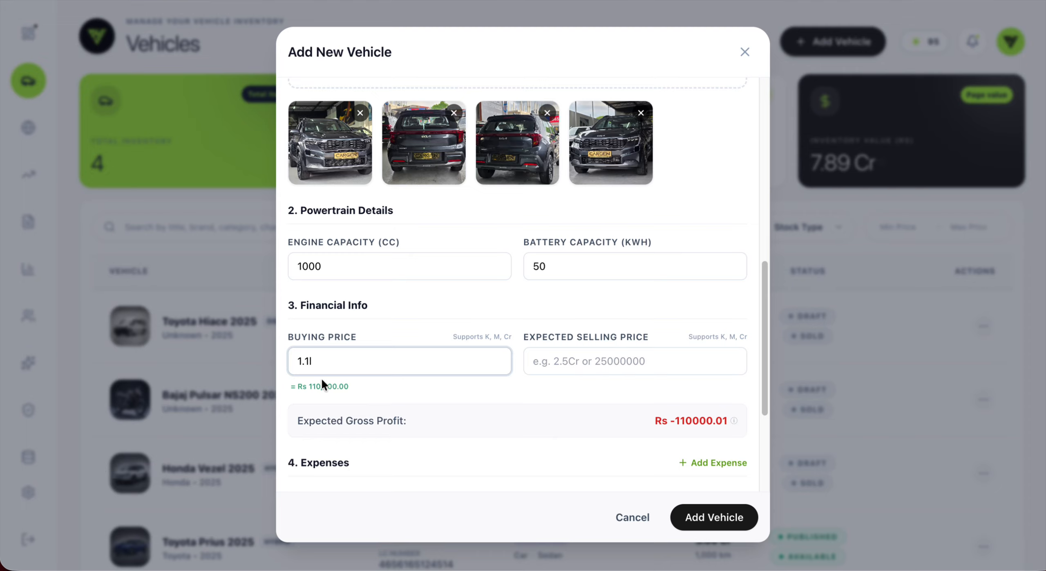
{"action": "key", "text": "BackSpace"}
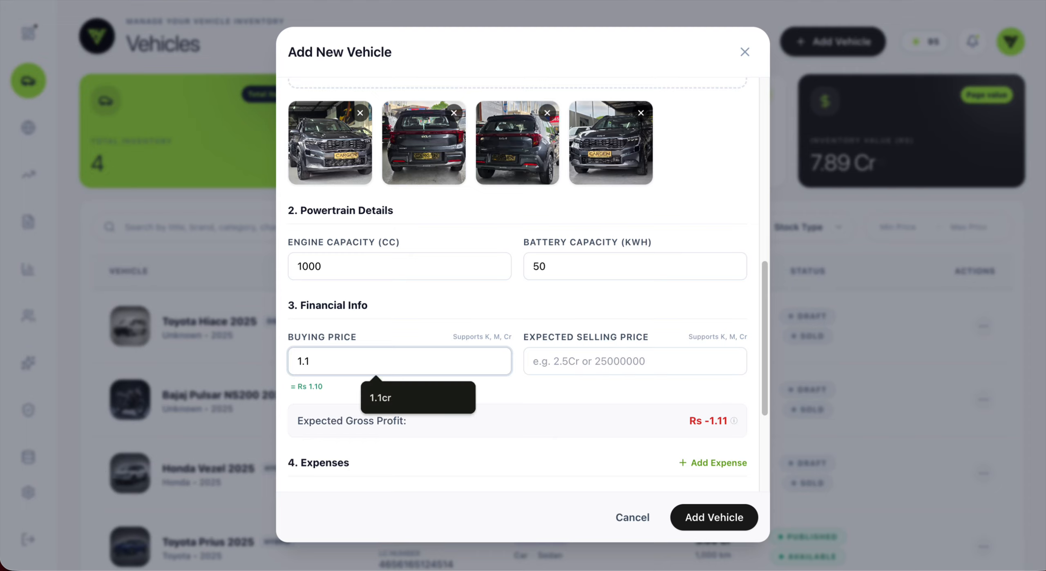
{"action": "type", "text": "cr"}
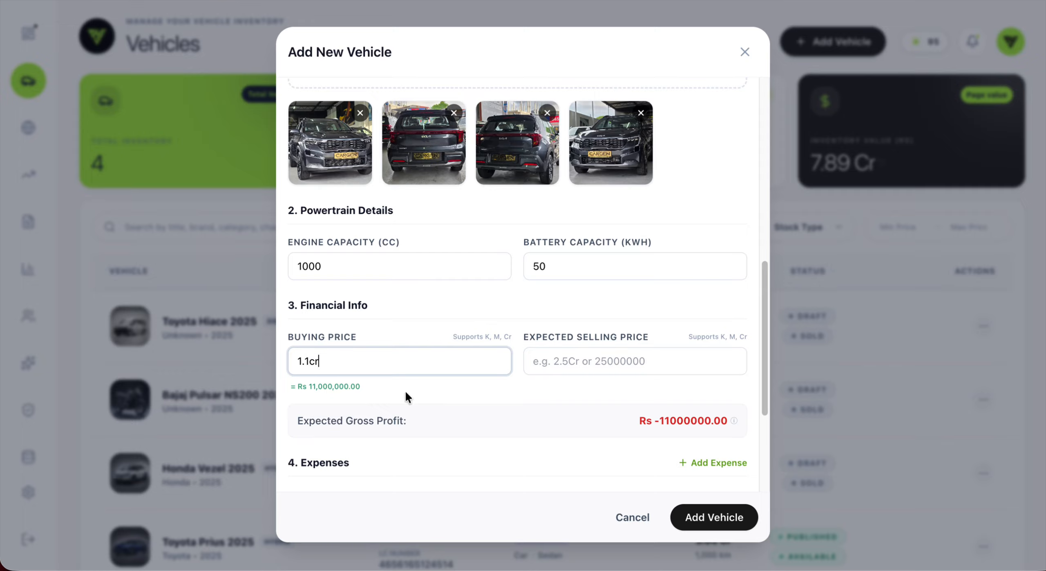
Step: Enter an expected selling price of 1.5cr, giving Rs 4.00 M expected profit
{"action": "left_click", "coordinate": [568, 365]}
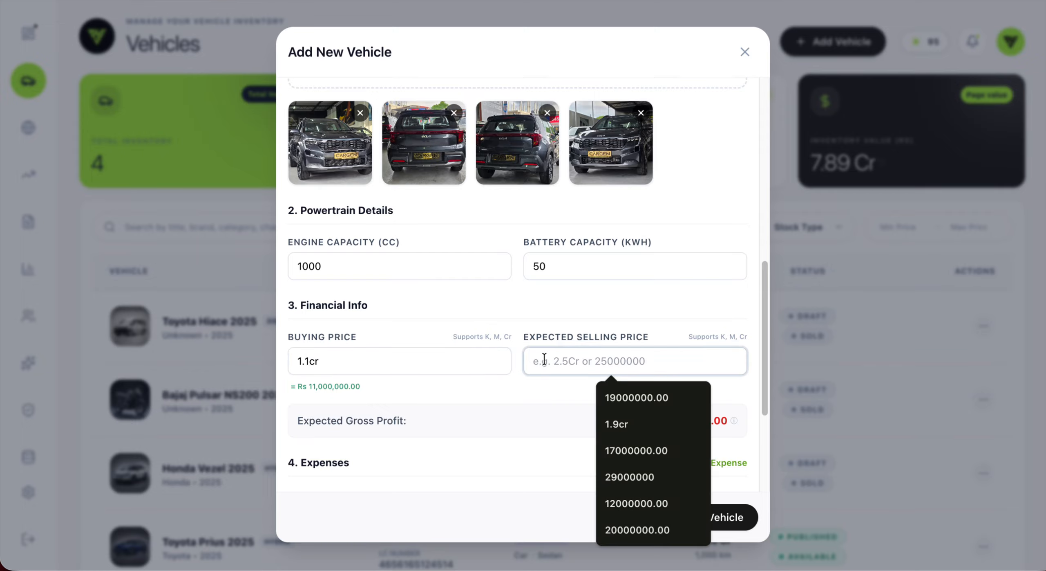
{"action": "left_click", "coordinate": [555, 321]}
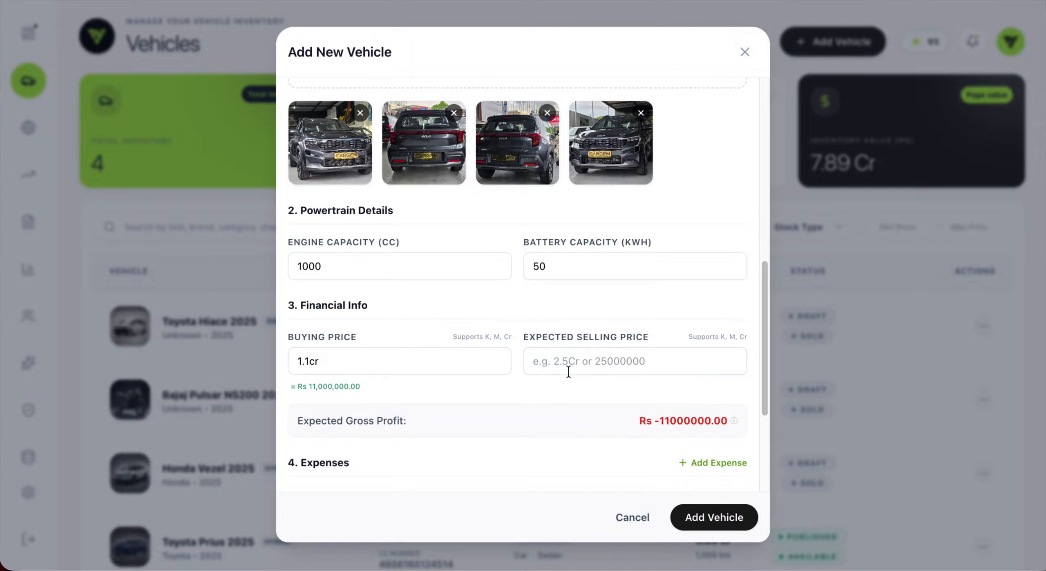
{"action": "left_click", "coordinate": [567, 366]}
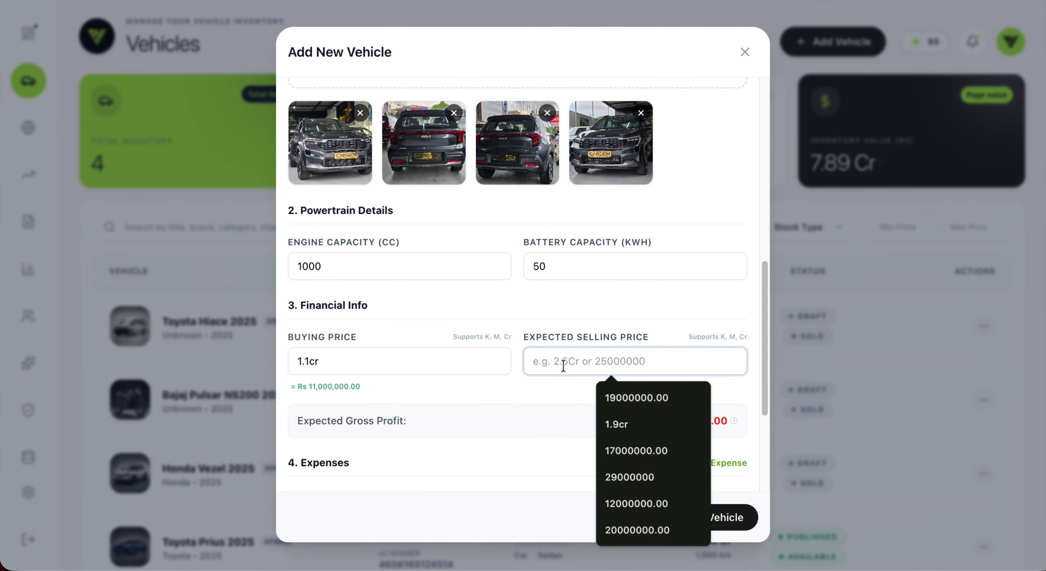
{"action": "type", "text": "1.5cr"}
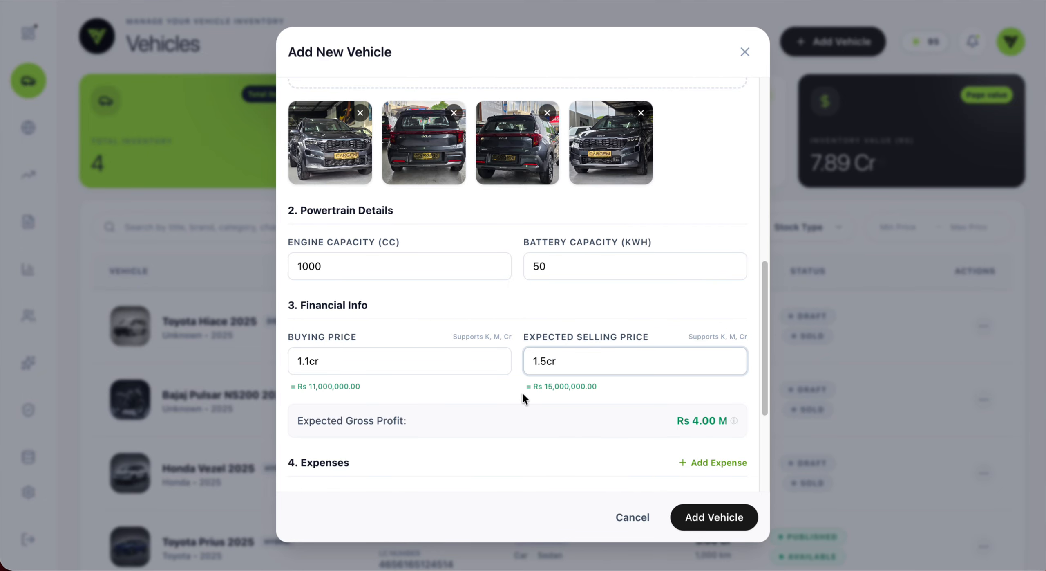
{"action": "scroll", "coordinate": [519, 392], "scroll_direction": "down", "scroll_amount": 2}
{"action": "scroll", "coordinate": [466, 348], "scroll_direction": "down", "scroll_amount": 1}
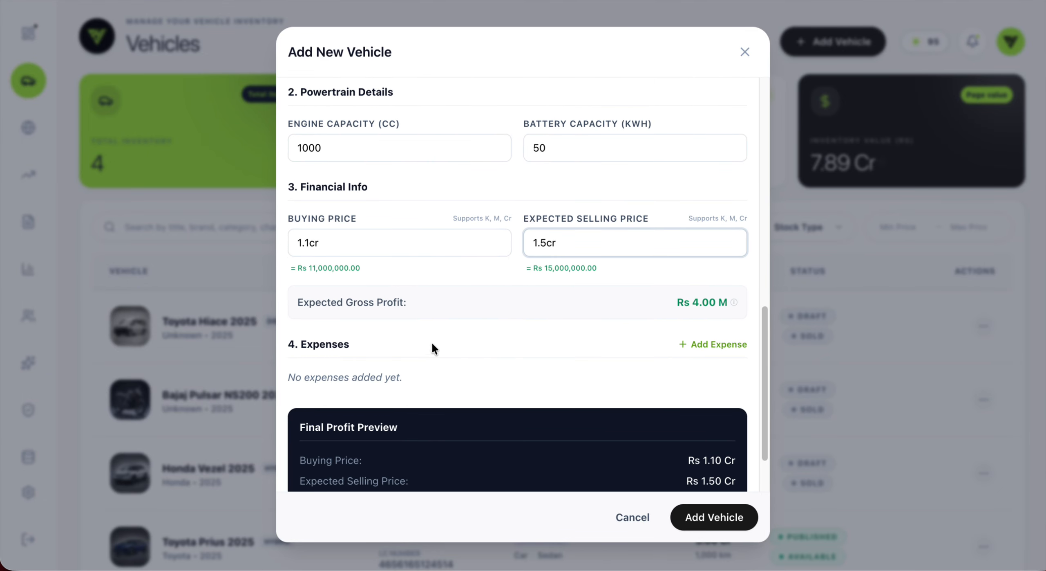
{"action": "left_click", "coordinate": [696, 344]}
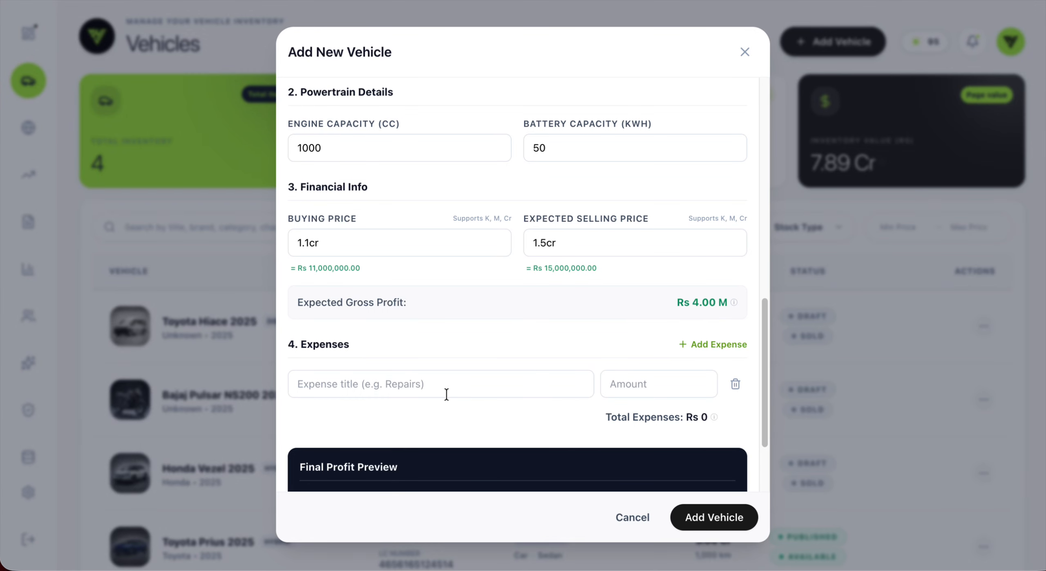
{"action": "scroll", "coordinate": [434, 392], "scroll_direction": "down", "scroll_amount": 1}
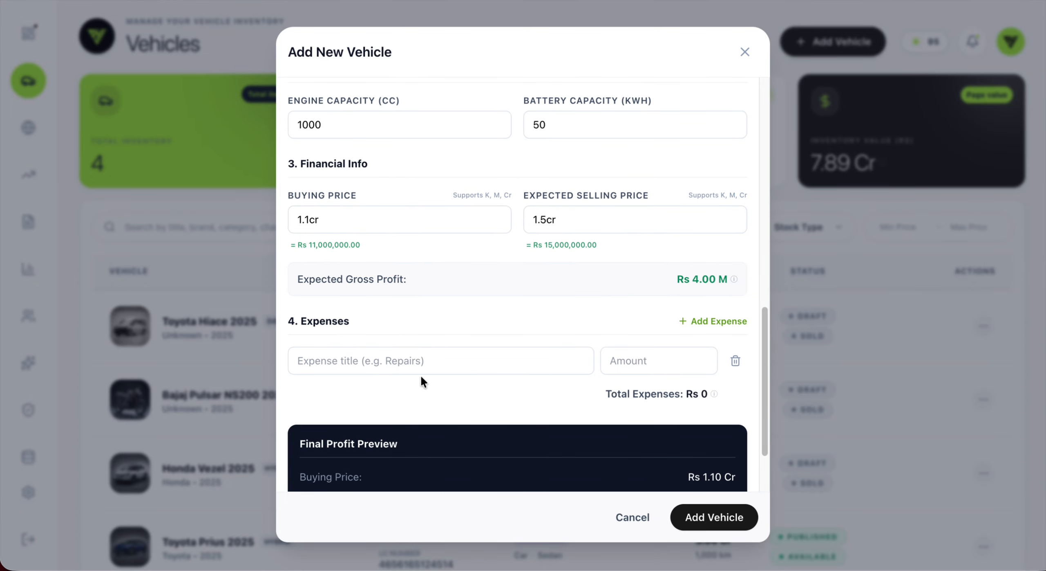
{"action": "left_click", "coordinate": [384, 360]}
{"action": "type", "text": "Tax"}
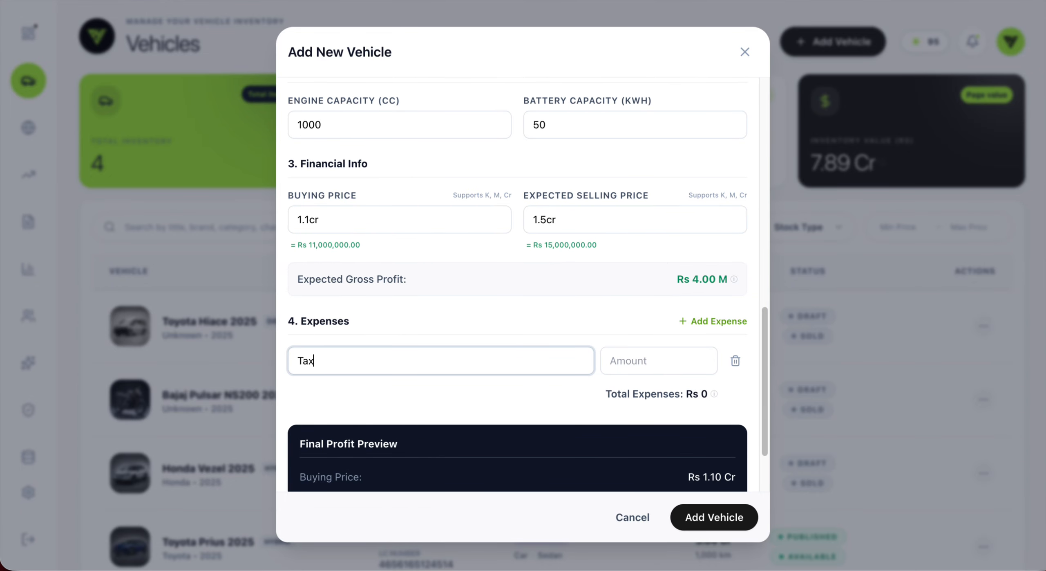
{"action": "left_click", "coordinate": [623, 360]}
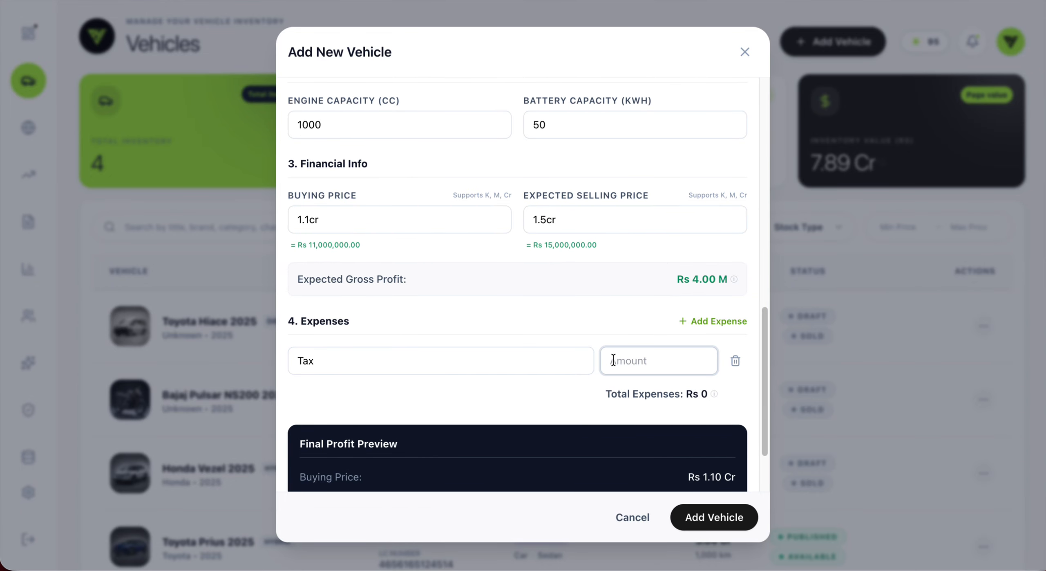
{"action": "type", "text": "5l"}
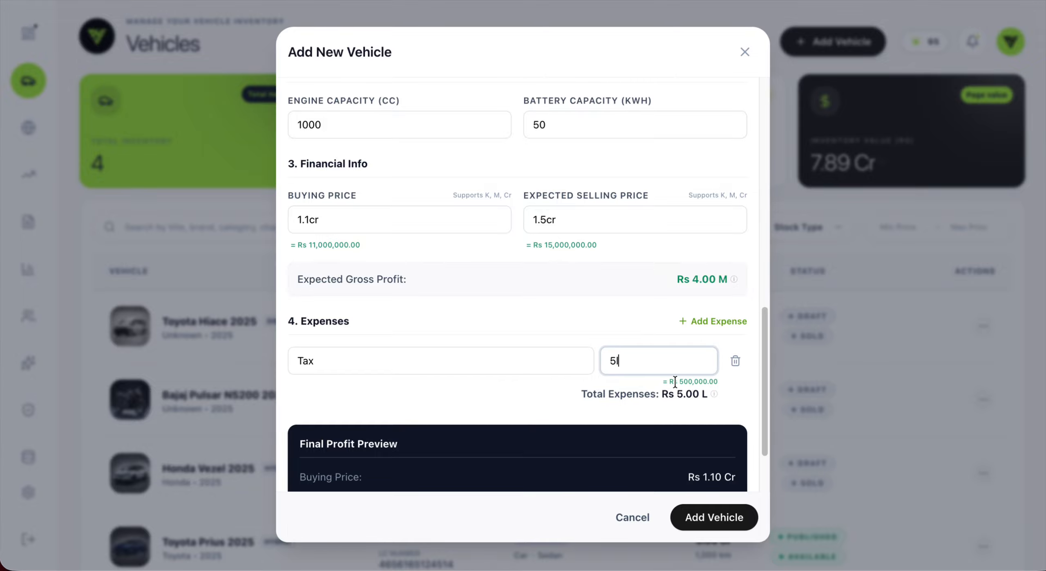
{"action": "scroll", "coordinate": [578, 384], "scroll_direction": "down", "scroll_amount": 3}
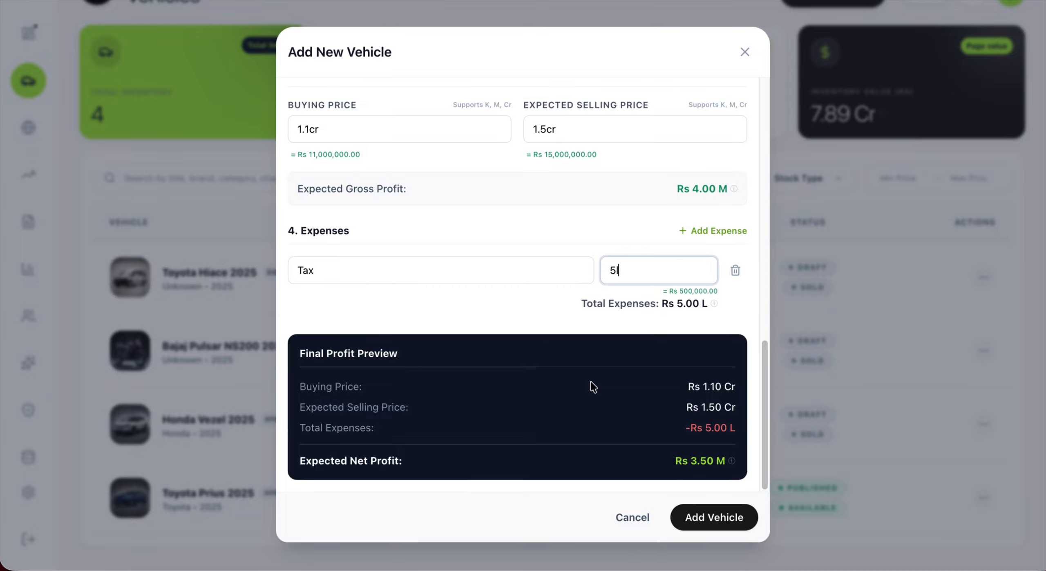
{"action": "scroll", "coordinate": [510, 370], "scroll_direction": "up", "scroll_amount": 3}
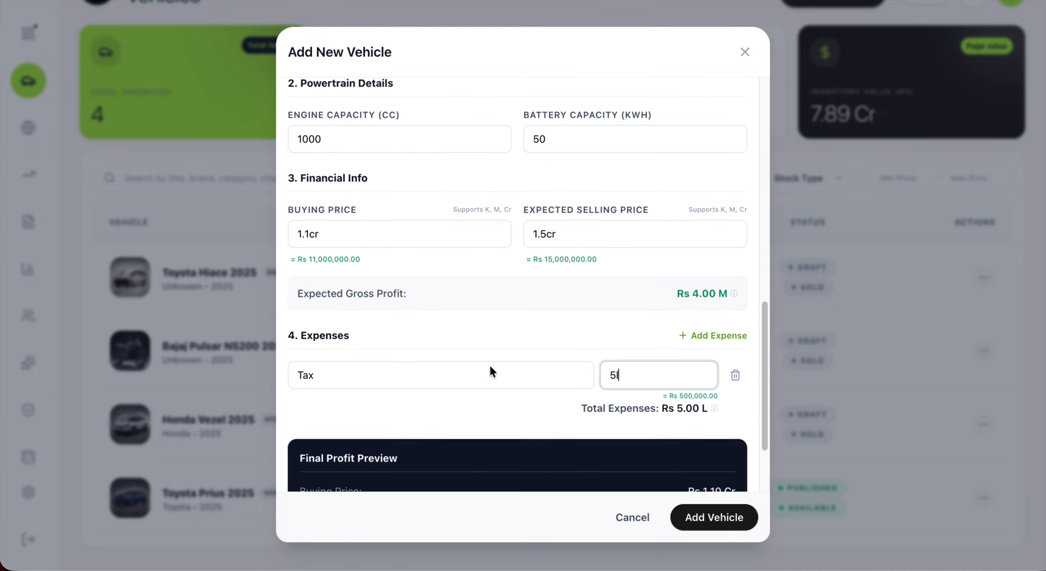
{"action": "left_click", "coordinate": [736, 372]}
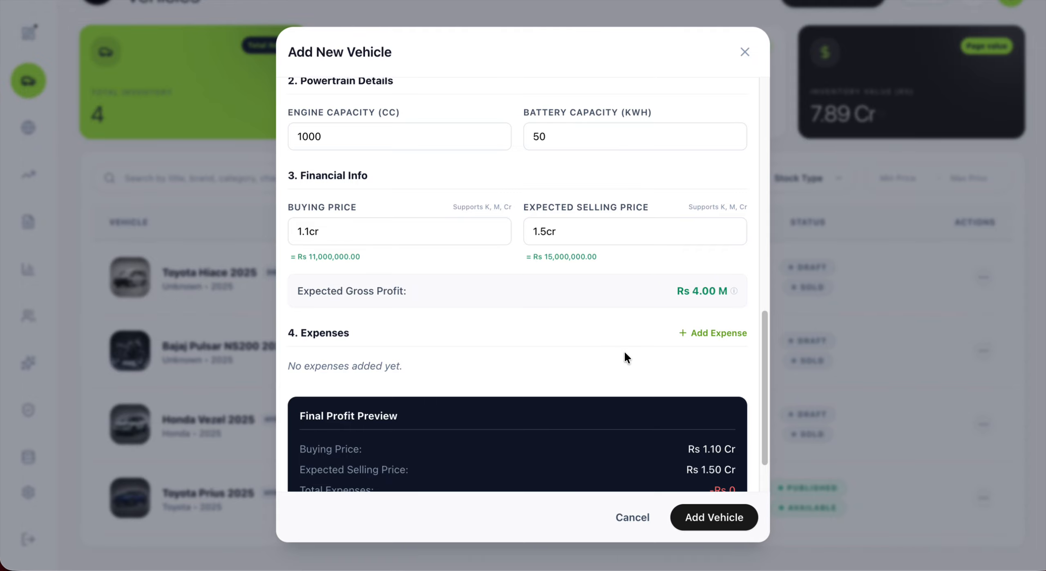
{"action": "scroll", "coordinate": [618, 293], "scroll_direction": "down", "scroll_amount": 3}
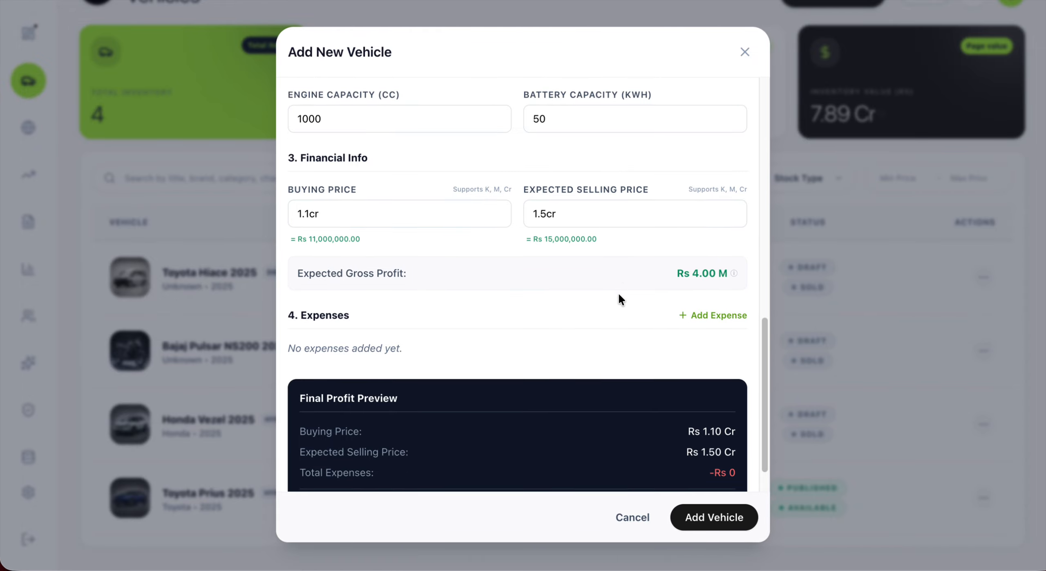
Step: Save Kia Sonet 2025 to inventory and dismiss the success notification
{"action": "left_click", "coordinate": [703, 517]}
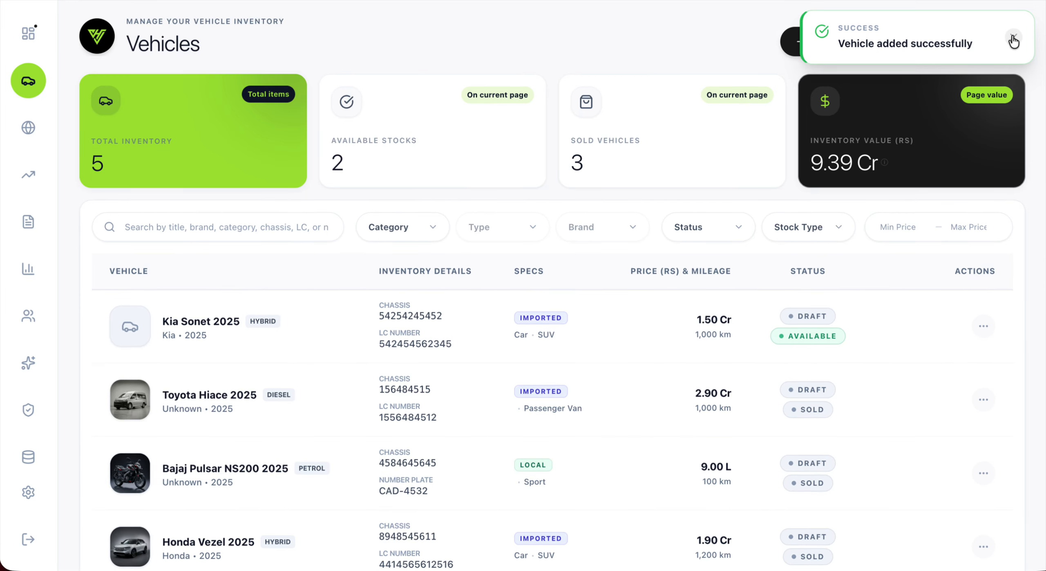
{"action": "left_click", "coordinate": [1014, 37]}
{"action": "mouse_move", "coordinate": [207, 342]}
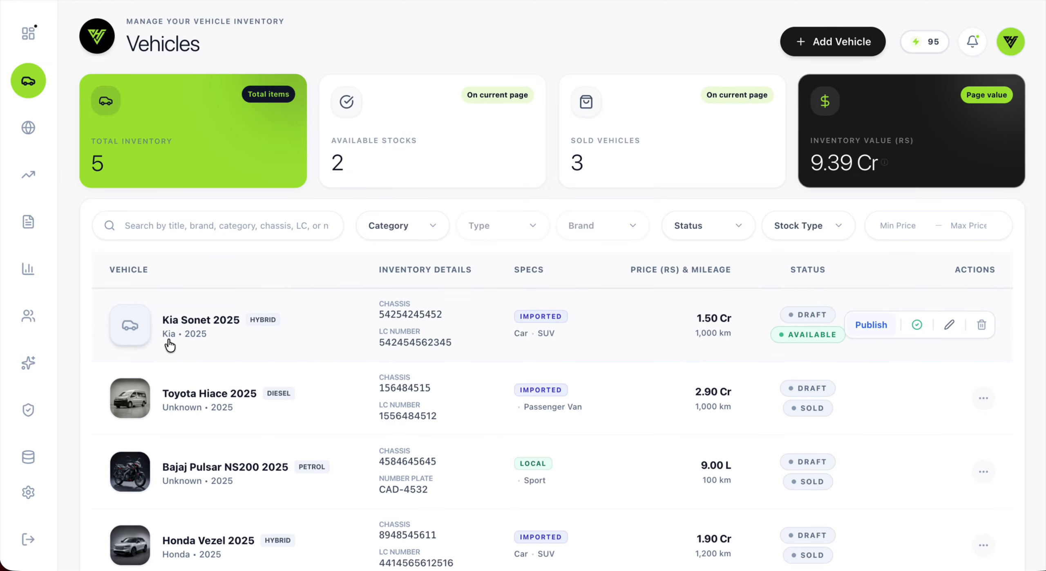
Step: Open Kia Sonet 2025 from the Vehicles table and scroll to its Financial Summary
{"action": "left_click", "coordinate": [189, 335]}
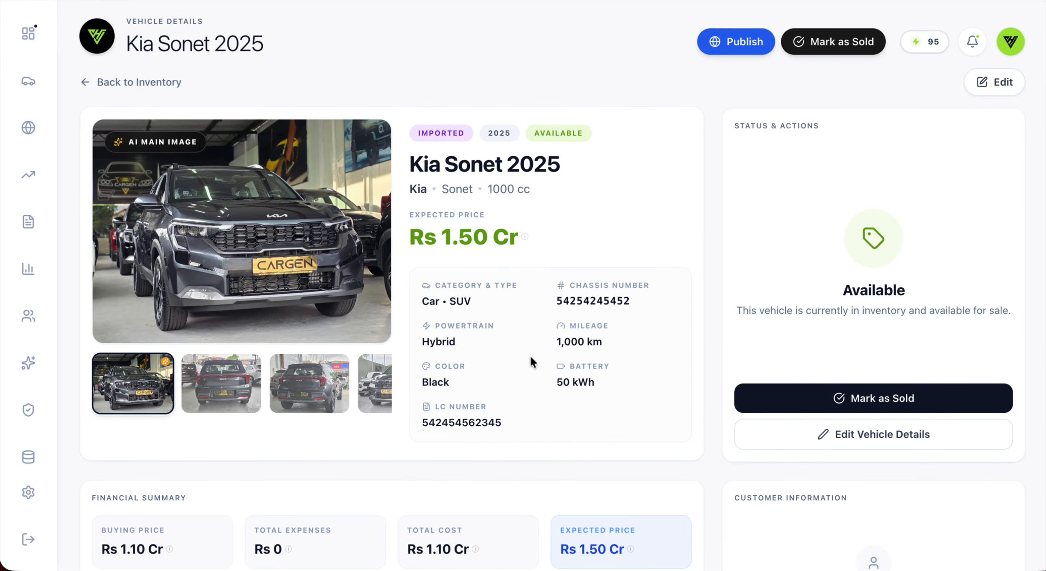
{"action": "scroll", "coordinate": [530, 354], "scroll_direction": "down", "scroll_amount": 8}
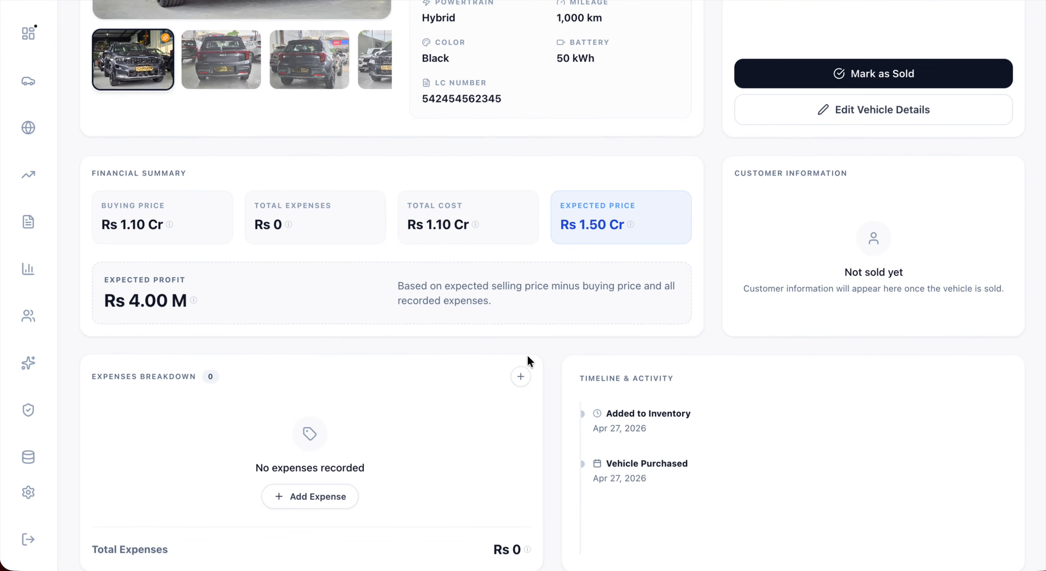
{"action": "scroll", "coordinate": [450, 364], "scroll_direction": "down", "scroll_amount": 2}
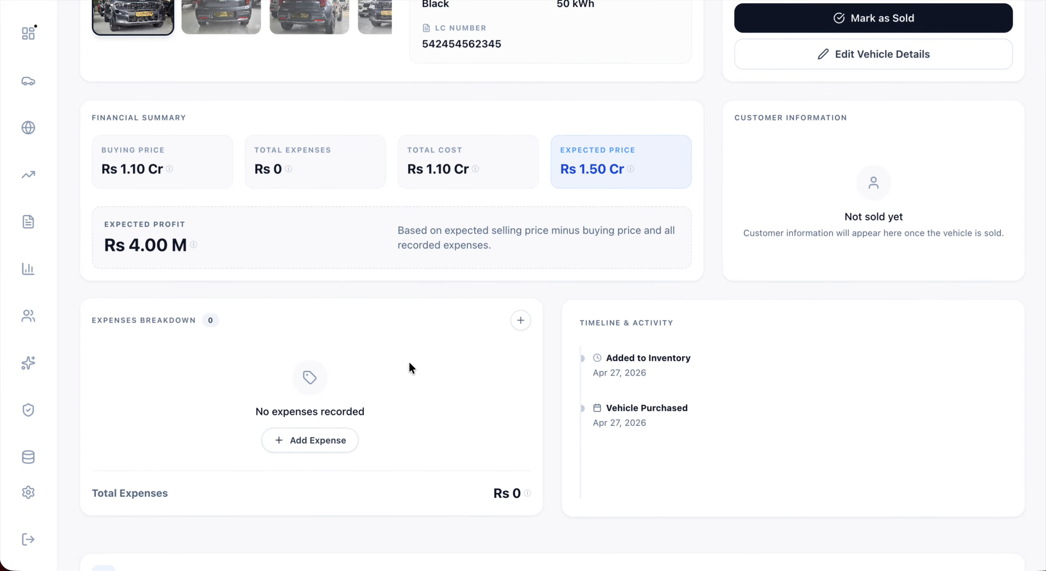
{"action": "scroll", "coordinate": [525, 346], "scroll_direction": "up", "scroll_amount": 3}
{"action": "scroll", "coordinate": [364, 392], "scroll_direction": "down", "scroll_amount": 3}
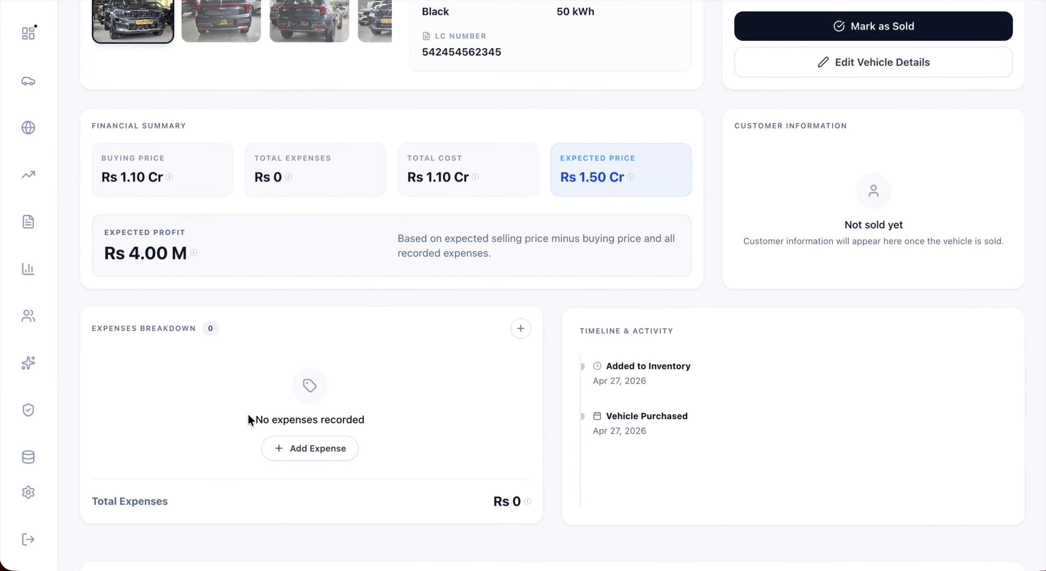
Step: Record a Tax expense of 5 L for the Kia Sonet
{"action": "left_click", "coordinate": [336, 448]}
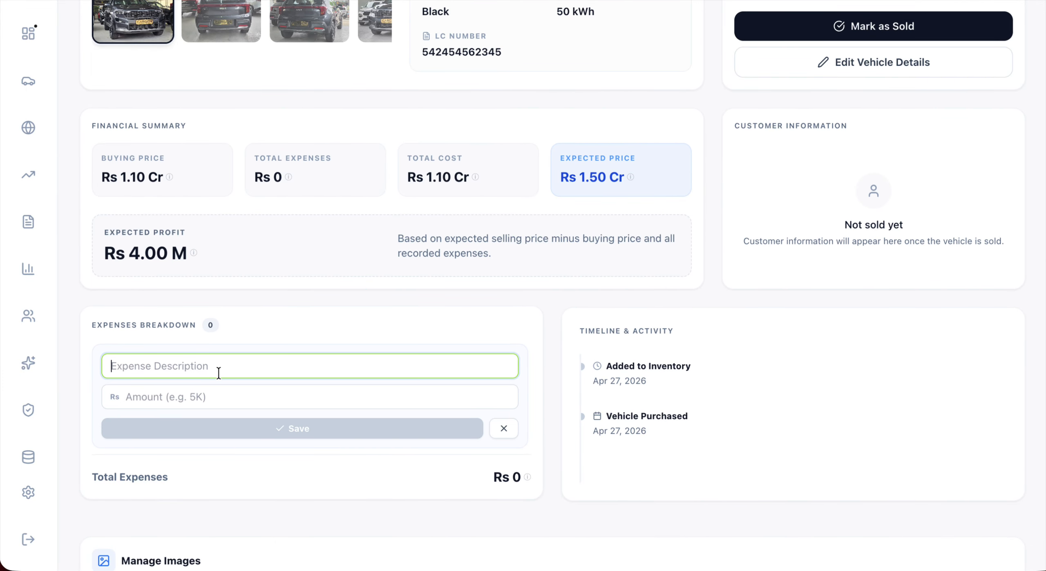
{"action": "type", "text": "Tax"}
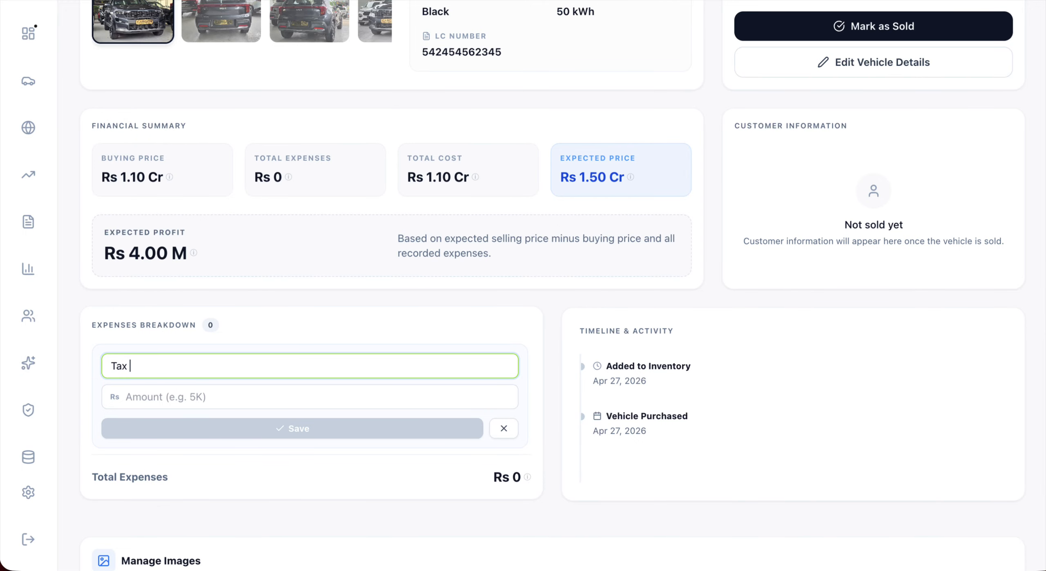
{"action": "left_click", "coordinate": [167, 394]}
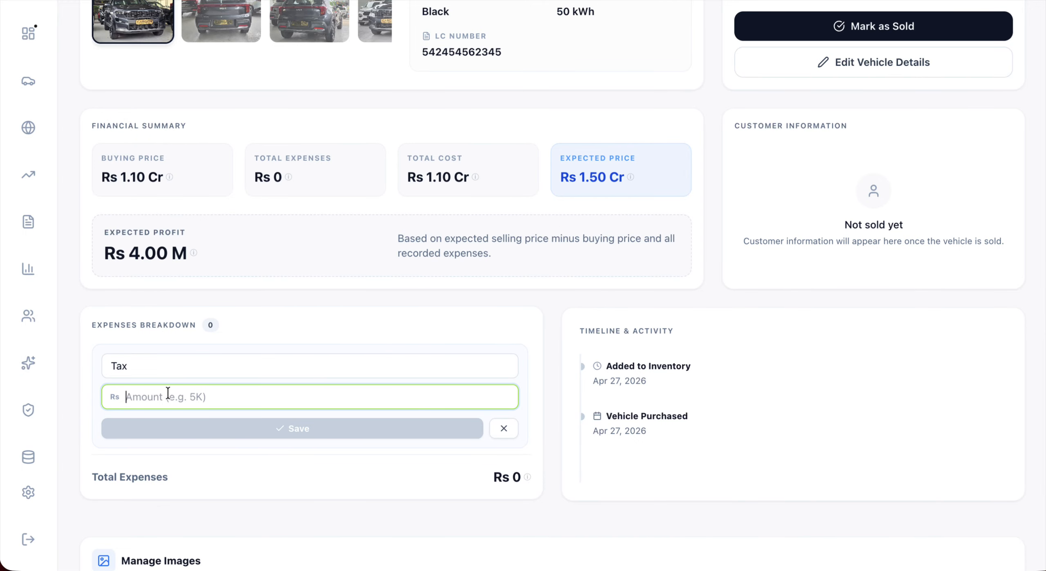
{"action": "type", "text": "5l"}
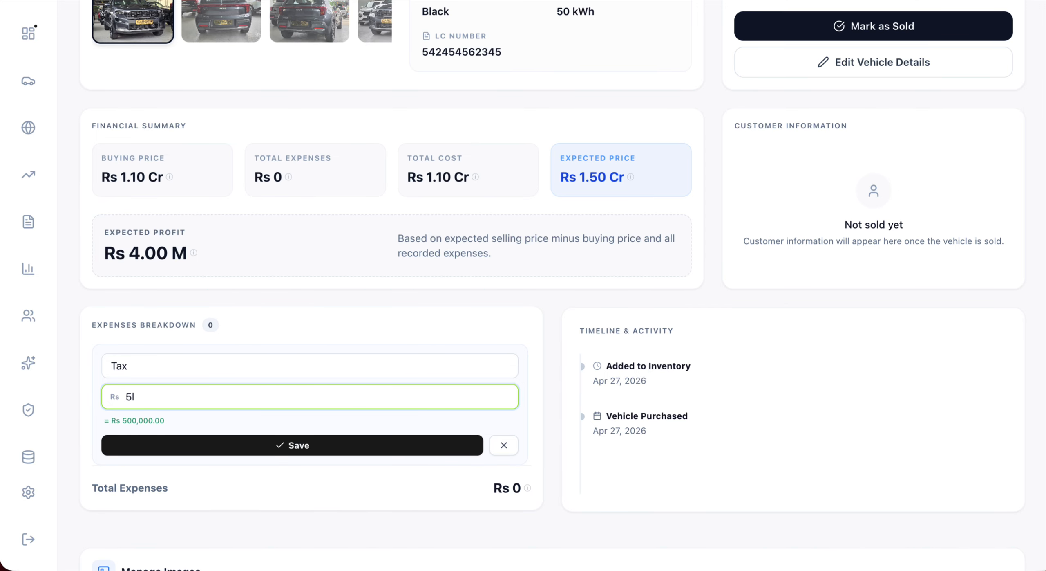
{"action": "left_click", "coordinate": [227, 444]}
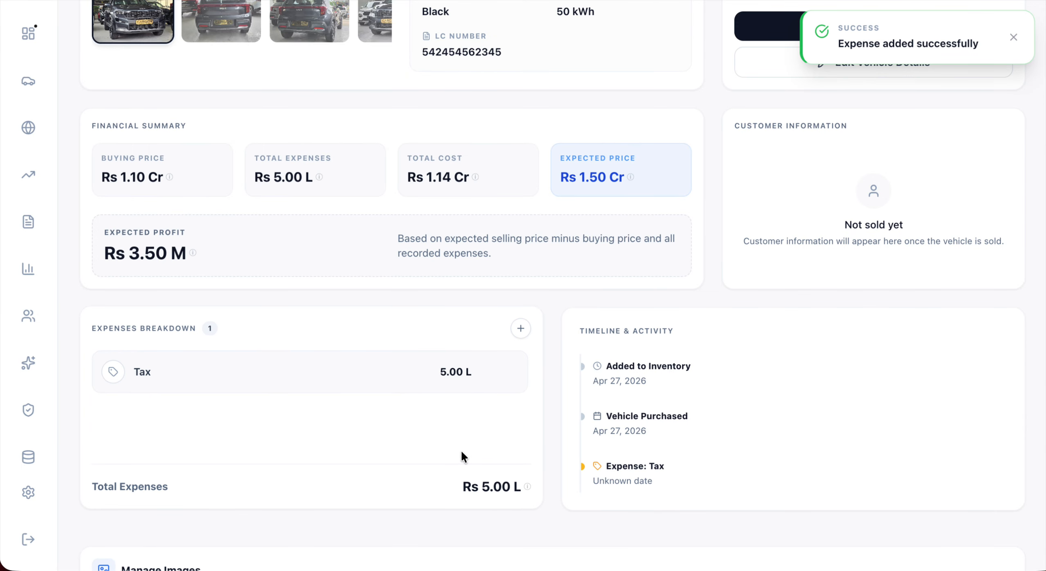
Step: Add a Service expense of 5,000, bringing total expenses to Rs 5.05 L
{"action": "left_click", "coordinate": [520, 327]}
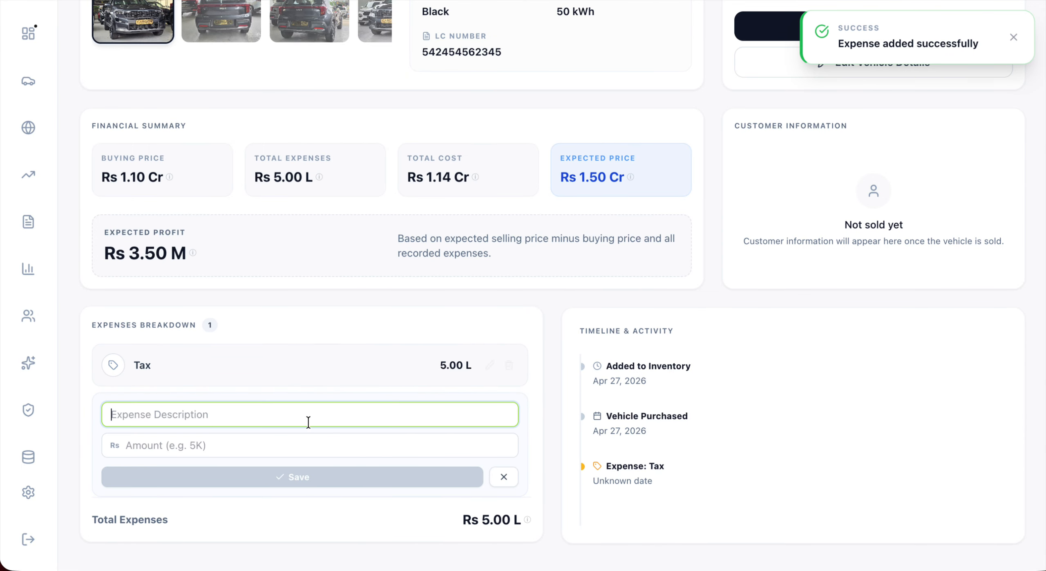
{"action": "left_click", "coordinate": [188, 415]}
{"action": "type", "text": "Se"}
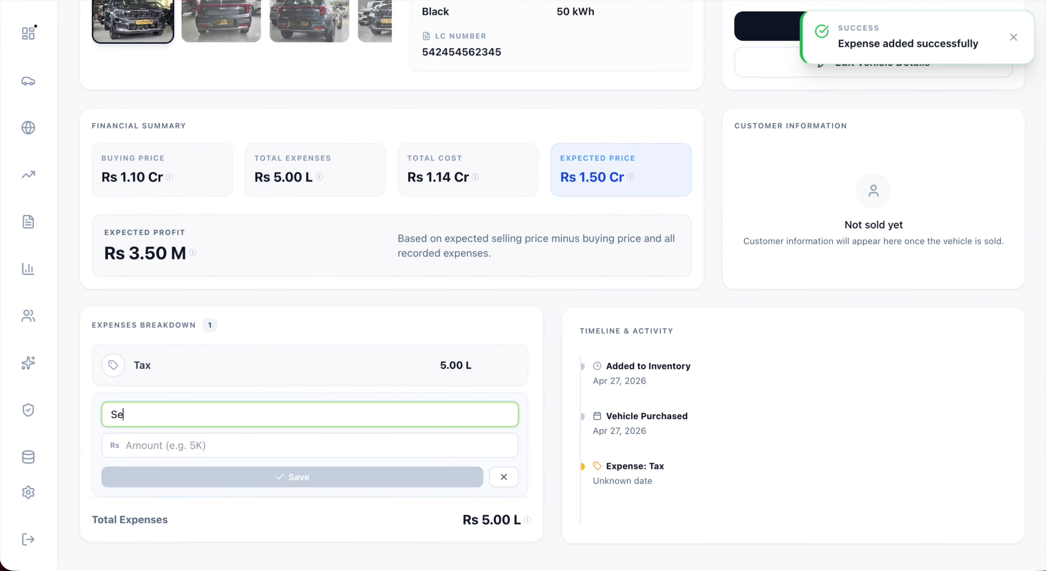
{"action": "type", "text": "rvice"}
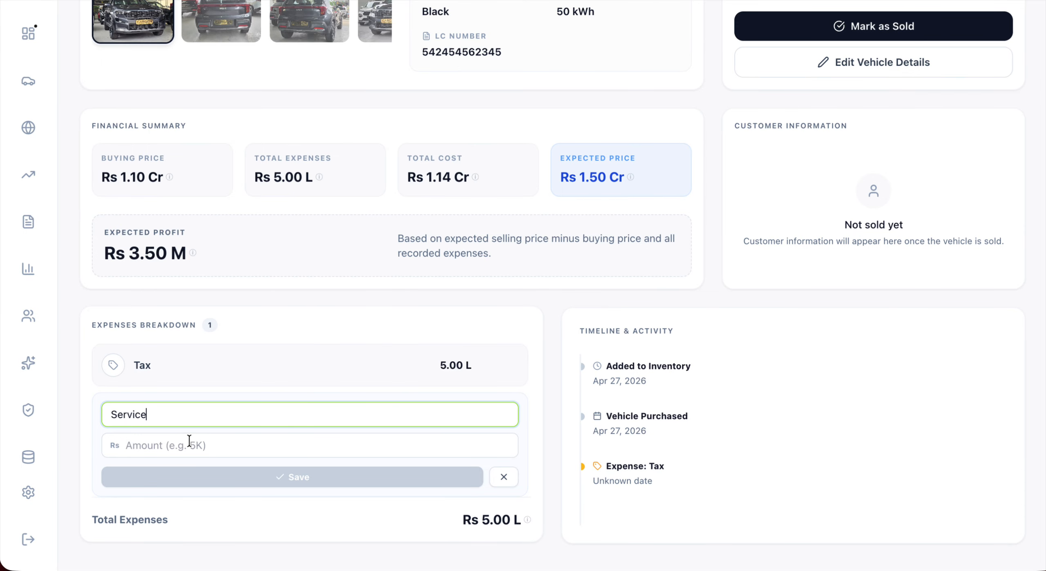
{"action": "left_click", "coordinate": [173, 441]}
{"action": "type", "text": "5000"}
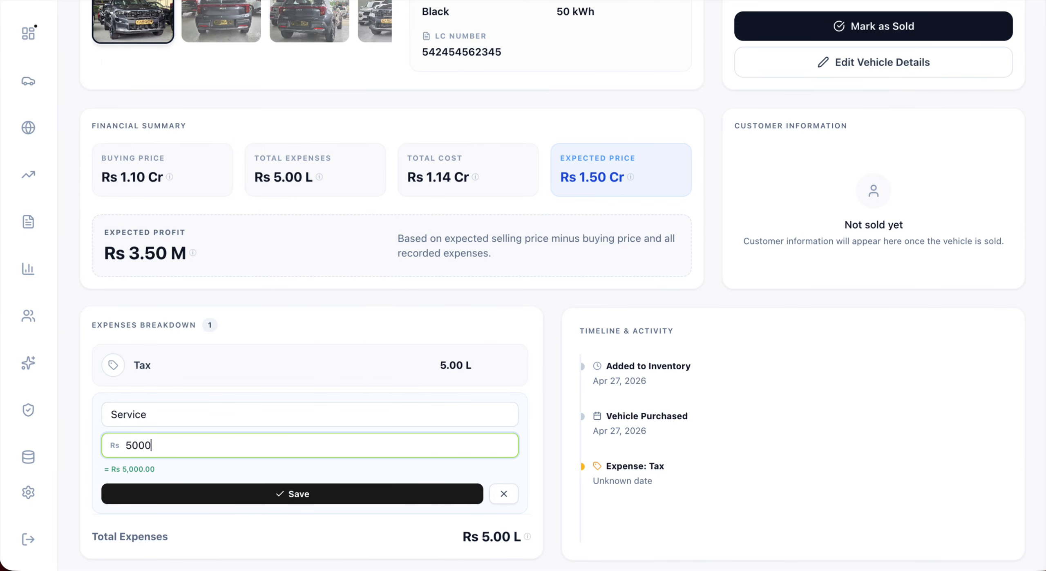
{"action": "left_click", "coordinate": [276, 498]}
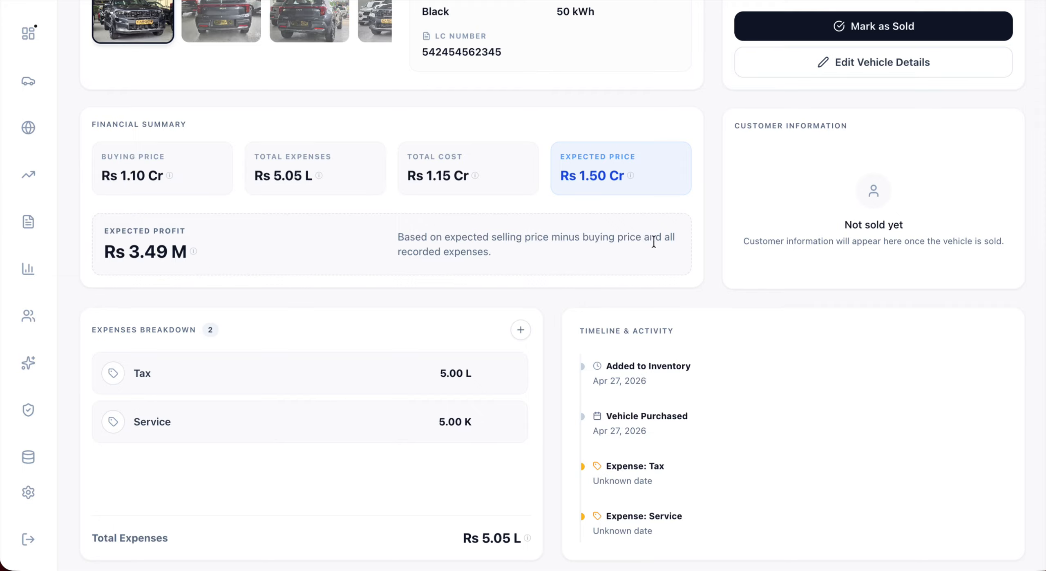
{"action": "scroll", "coordinate": [654, 241], "scroll_direction": "up", "scroll_amount": 1}
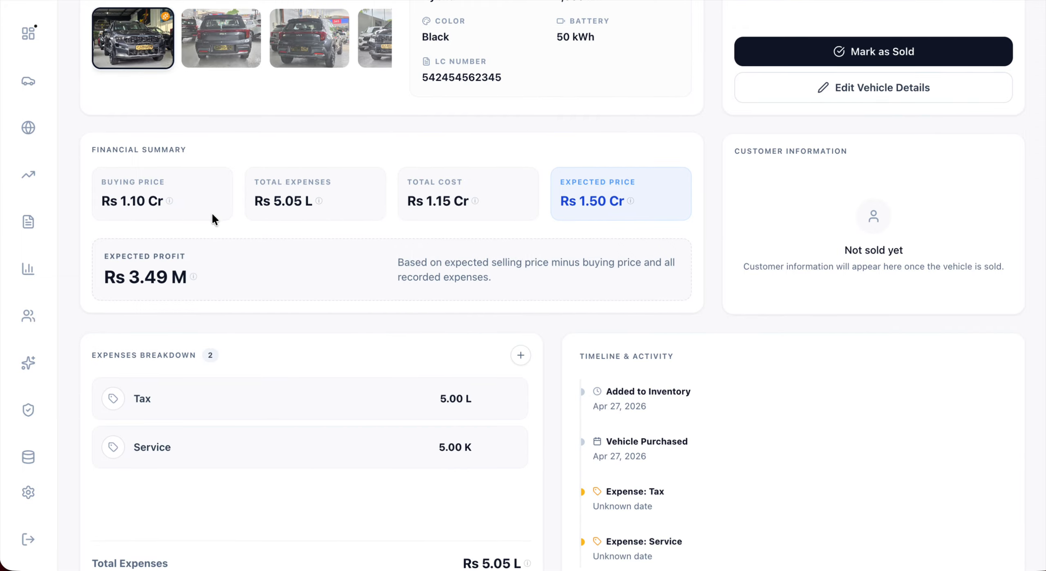
{"action": "mouse_move", "coordinate": [209, 279]}
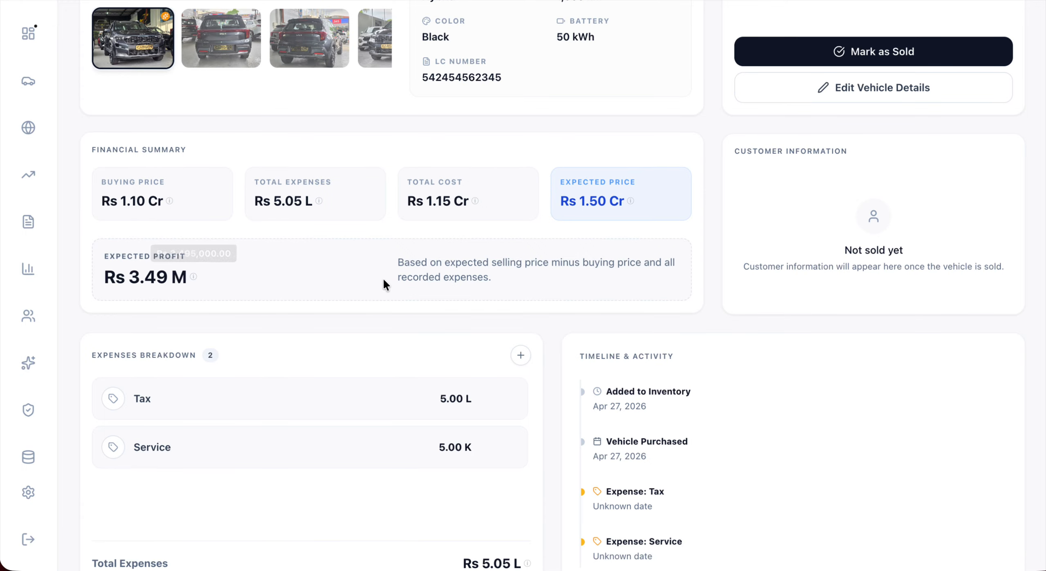
{"action": "scroll", "coordinate": [526, 304], "scroll_direction": "down", "scroll_amount": 5}
{"action": "scroll", "coordinate": [132, 221], "scroll_direction": "up", "scroll_amount": 6}
{"action": "mouse_move", "coordinate": [132, 220]}
{"action": "mouse_move", "coordinate": [161, 288]}
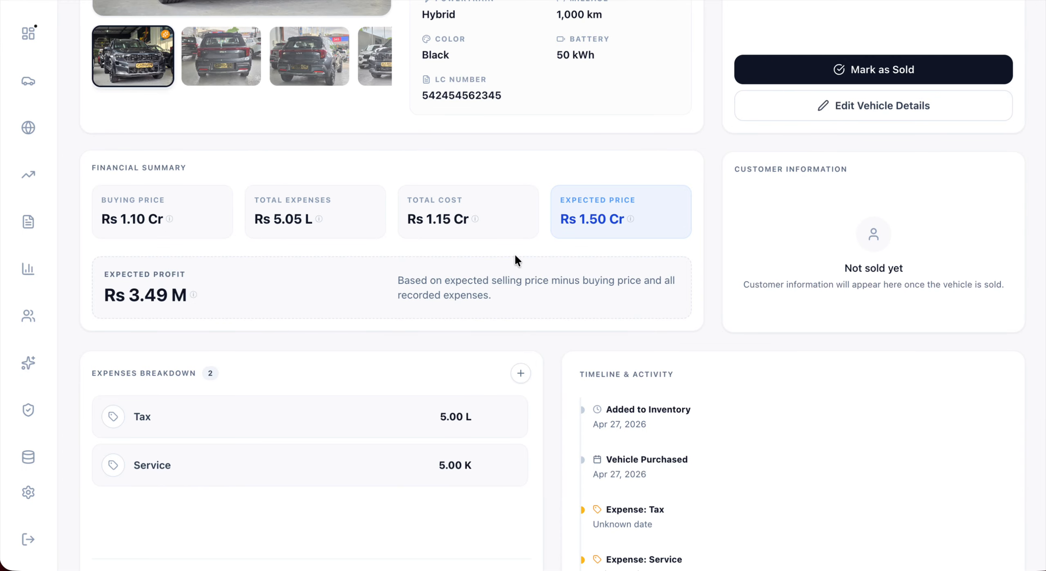
{"action": "scroll", "coordinate": [449, 258], "scroll_direction": "down", "scroll_amount": 2}
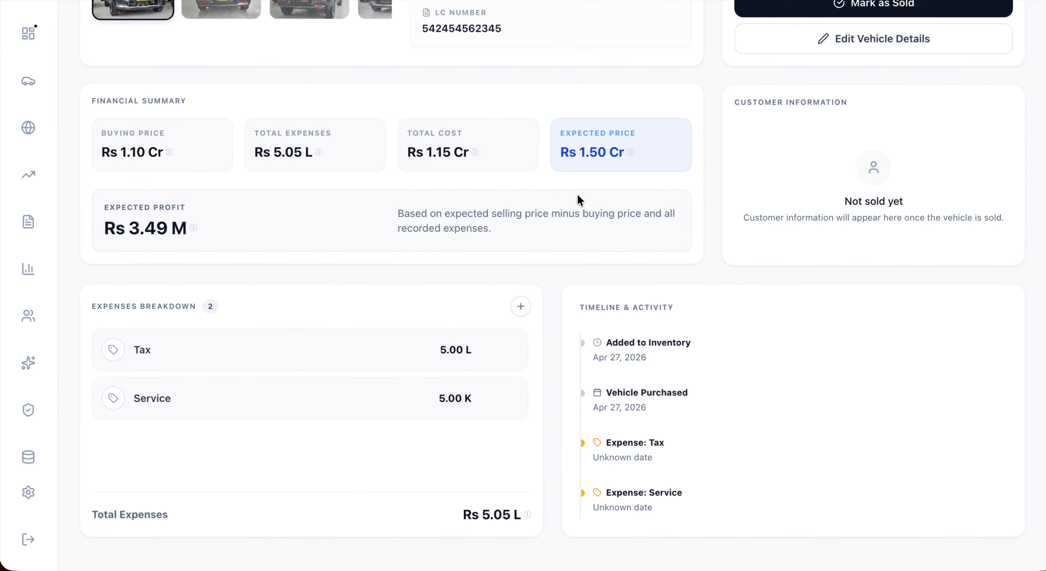
{"action": "scroll", "coordinate": [653, 221], "scroll_direction": "up", "scroll_amount": 10}
{"action": "scroll", "coordinate": [665, 237], "scroll_direction": "down", "scroll_amount": 5}
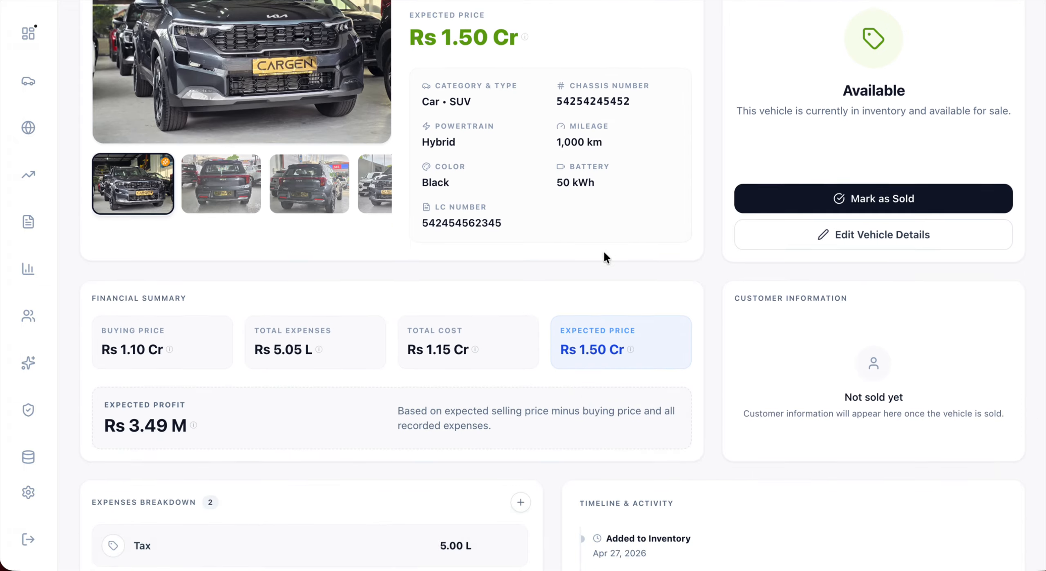
{"action": "scroll", "coordinate": [604, 250], "scroll_direction": "down", "scroll_amount": 1}
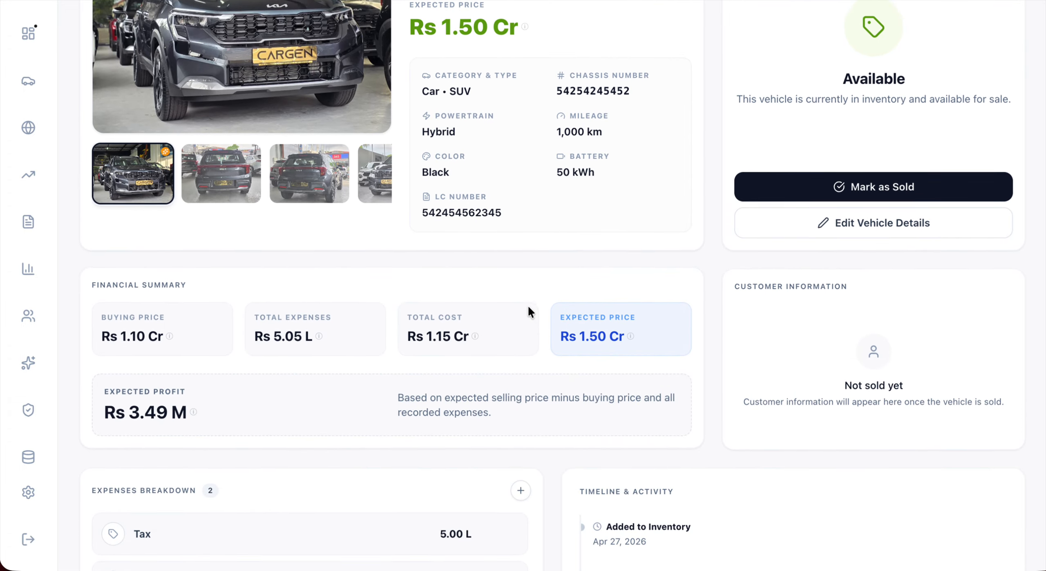
{"action": "scroll", "coordinate": [528, 311], "scroll_direction": "up", "scroll_amount": 3}
{"action": "left_click", "coordinate": [878, 286]}
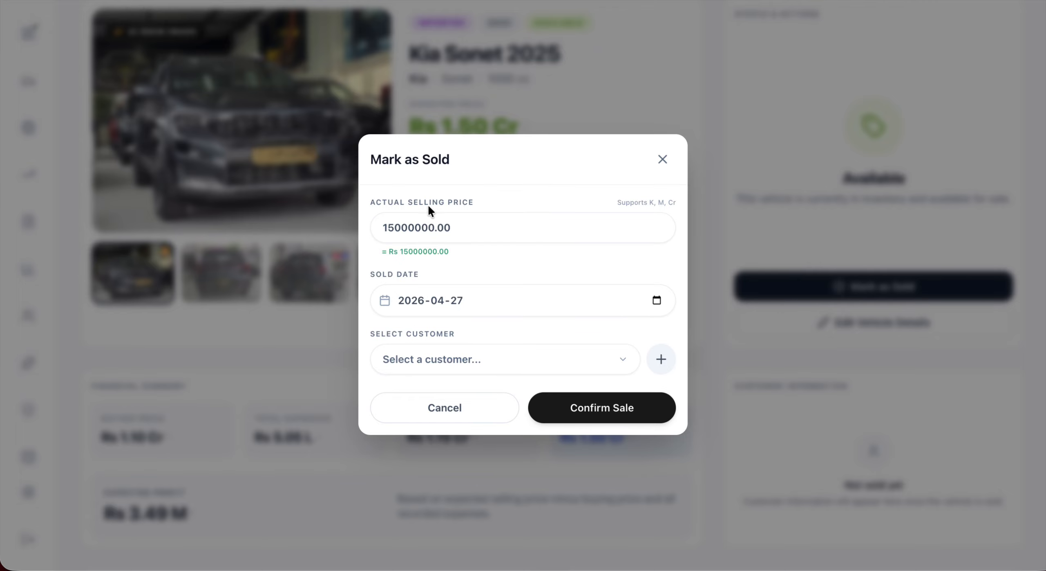
{"action": "double_click", "coordinate": [408, 229]}
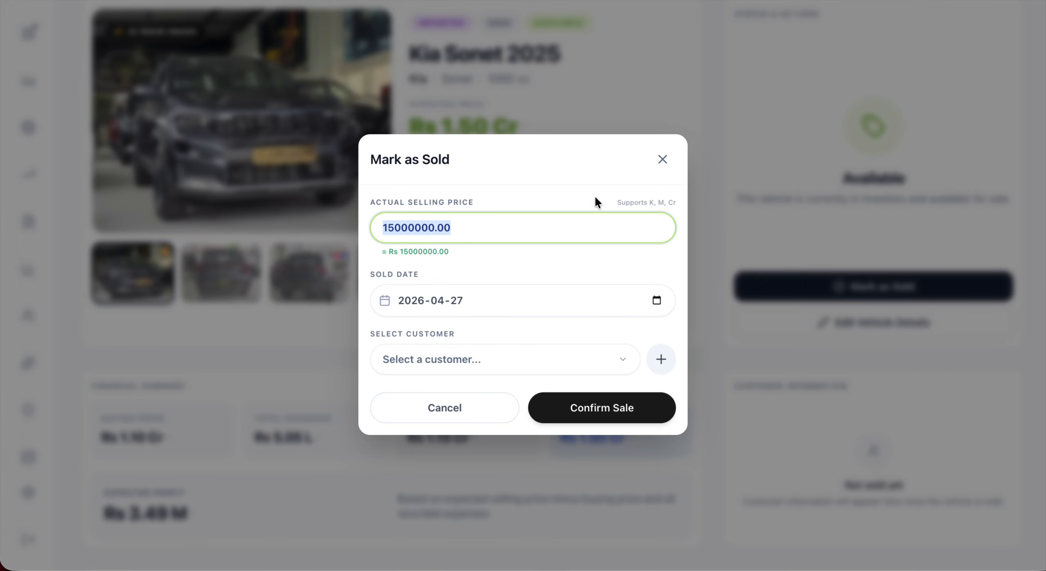
{"action": "left_click", "coordinate": [656, 164]}
{"action": "scroll", "coordinate": [318, 356], "scroll_direction": "down", "scroll_amount": 6}
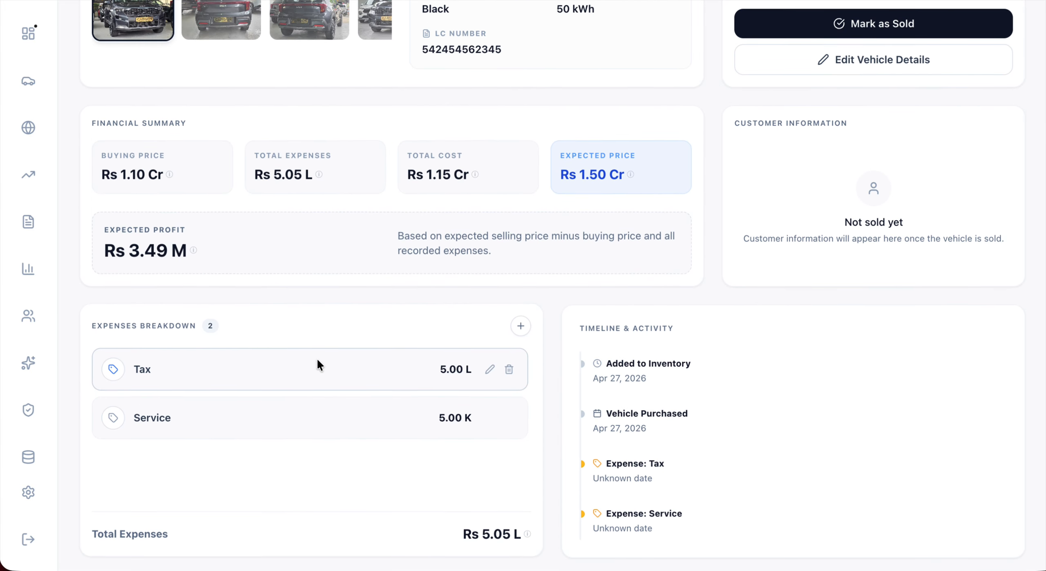
{"action": "scroll", "coordinate": [373, 348], "scroll_direction": "down", "scroll_amount": 7}
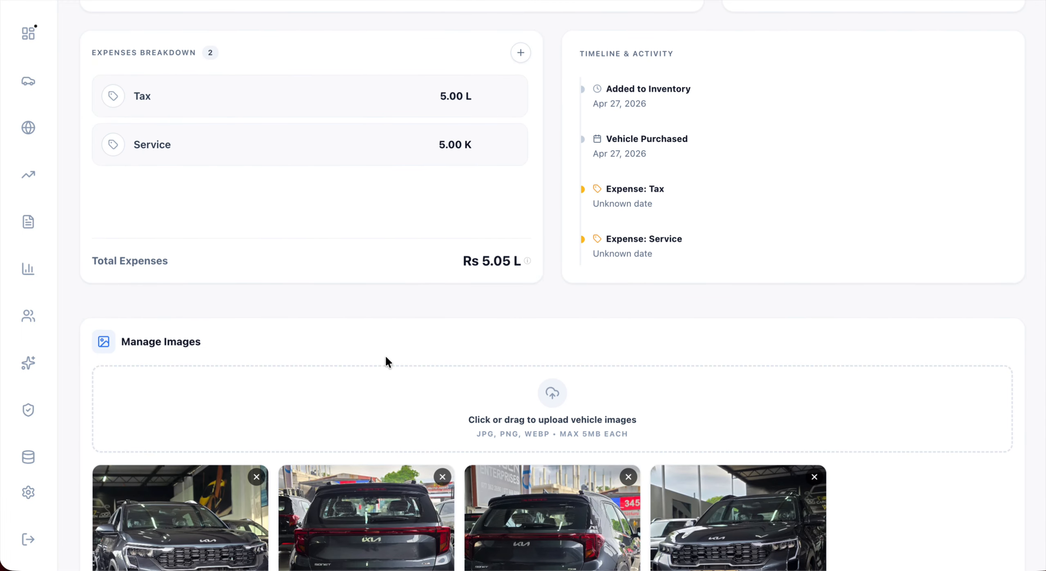
{"action": "scroll", "coordinate": [385, 351], "scroll_direction": "down", "scroll_amount": 15}
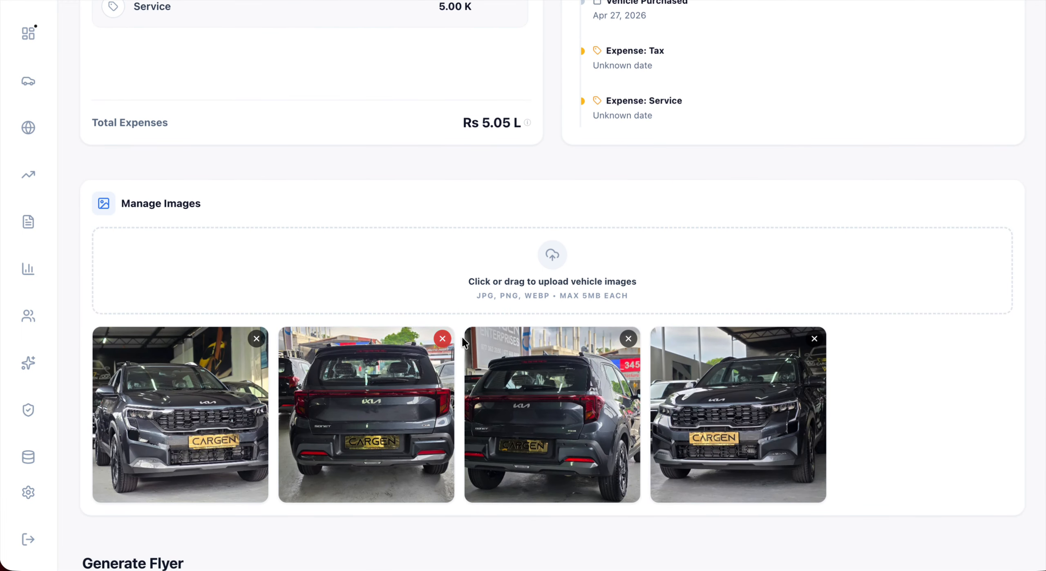
{"action": "scroll", "coordinate": [456, 345], "scroll_direction": "up", "scroll_amount": 20}
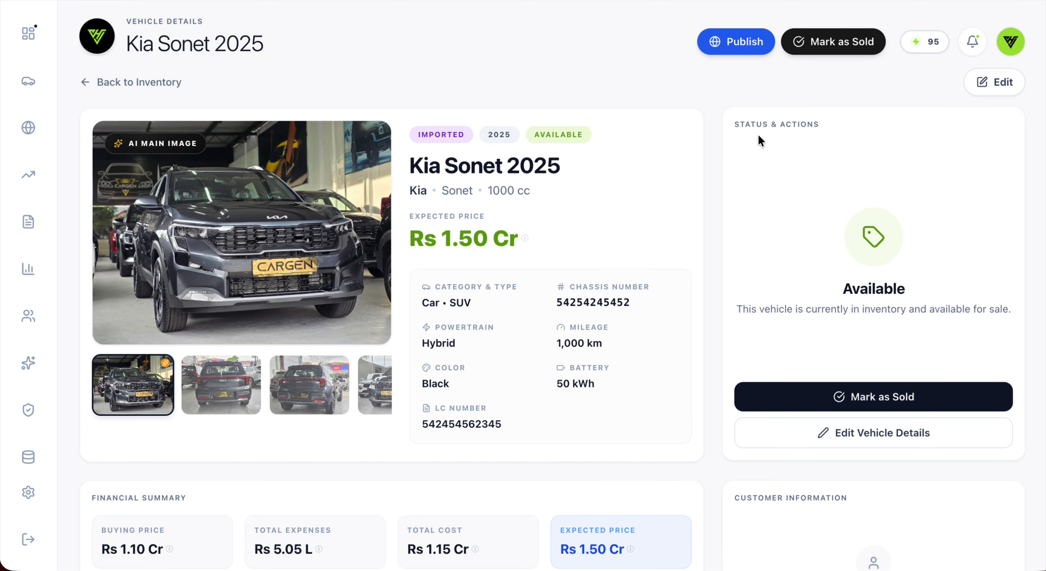
{"action": "scroll", "coordinate": [856, 320], "scroll_direction": "down", "scroll_amount": 3}
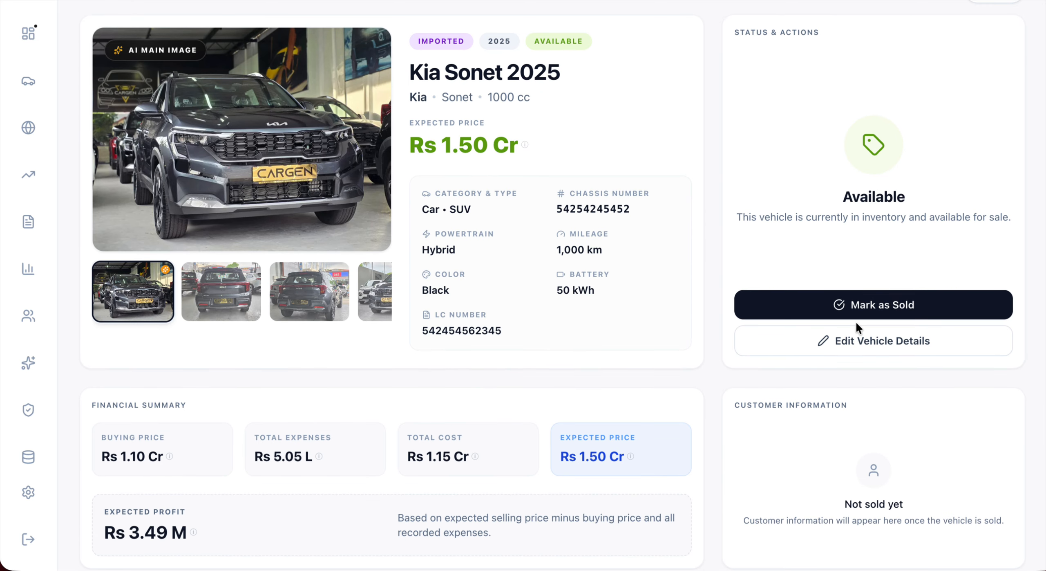
{"action": "scroll", "coordinate": [545, 223], "scroll_direction": "up", "scroll_amount": 3}
{"action": "left_click", "coordinate": [138, 81]}
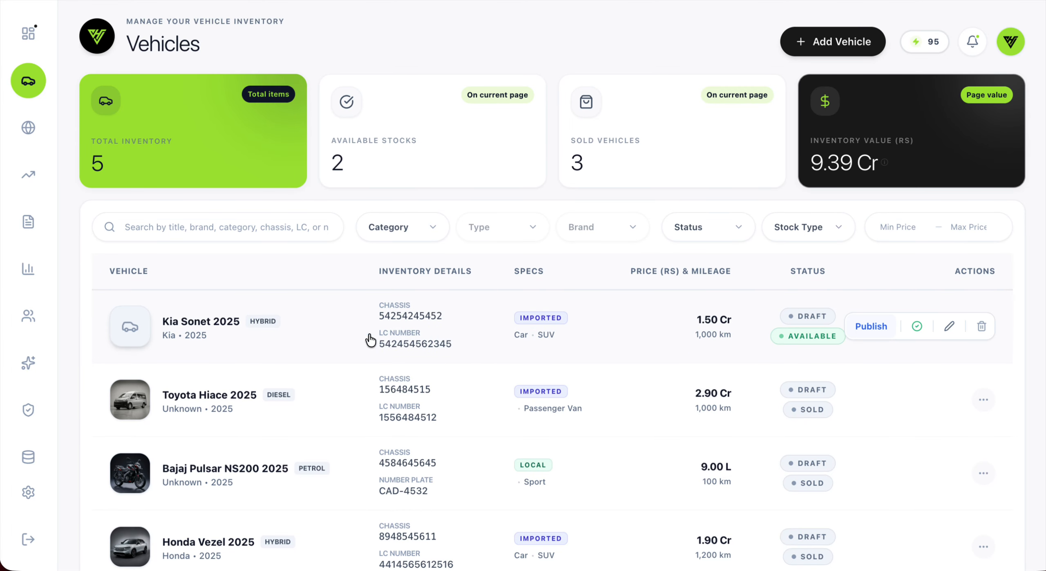
{"action": "left_click", "coordinate": [948, 325]}
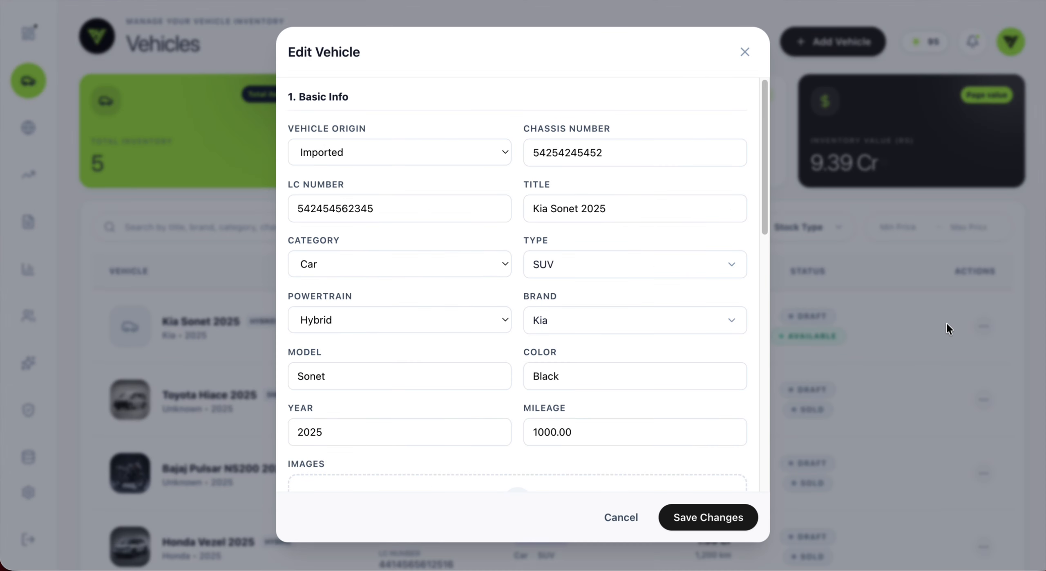
{"action": "scroll", "coordinate": [520, 316], "scroll_direction": "down", "scroll_amount": 10}
{"action": "scroll", "coordinate": [526, 317], "scroll_direction": "down", "scroll_amount": 5}
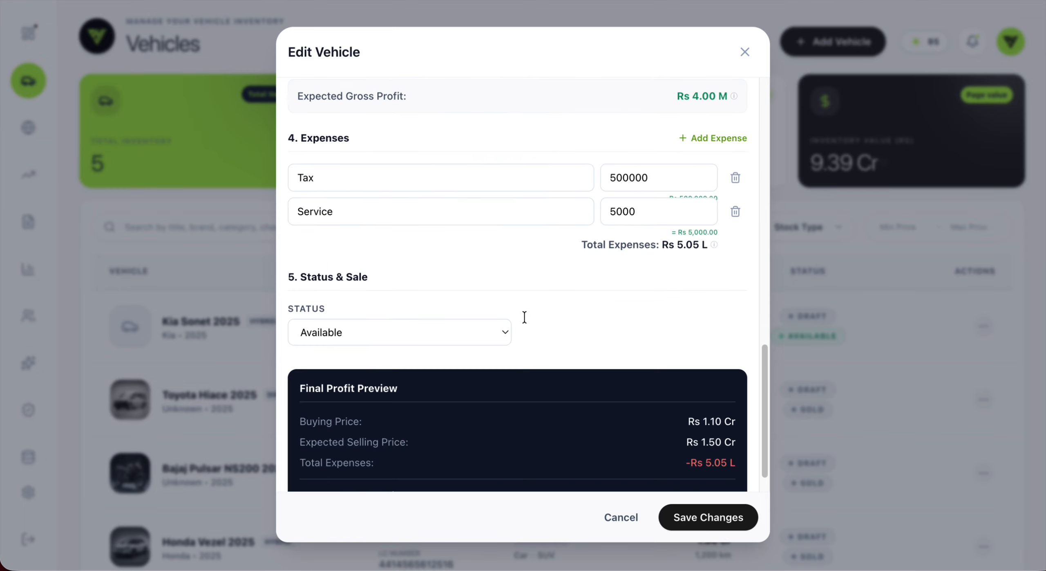
{"action": "scroll", "coordinate": [527, 325], "scroll_direction": "up", "scroll_amount": 15}
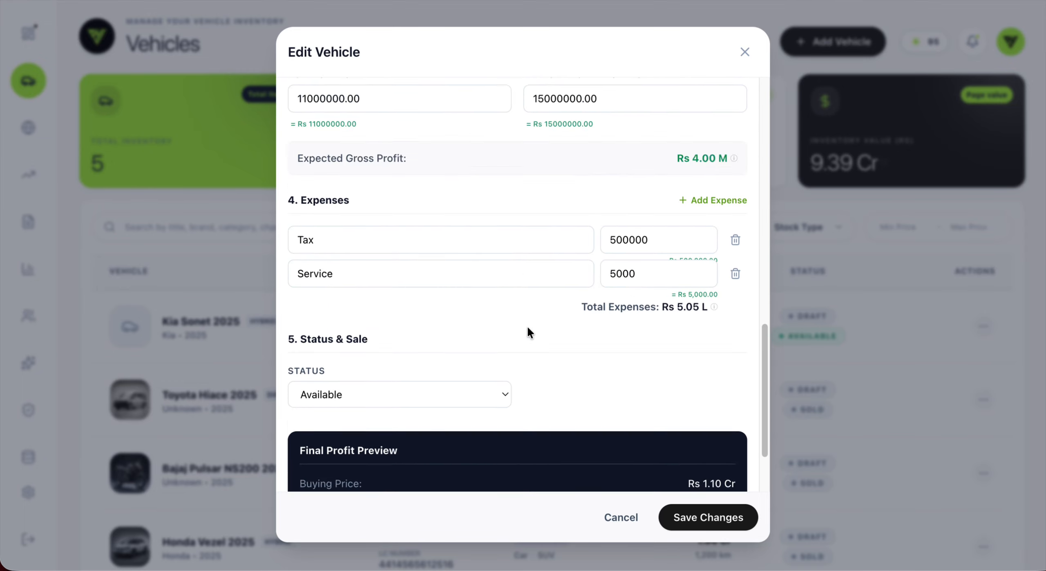
{"action": "left_click", "coordinate": [744, 51]}
{"action": "left_click", "coordinate": [388, 325]}
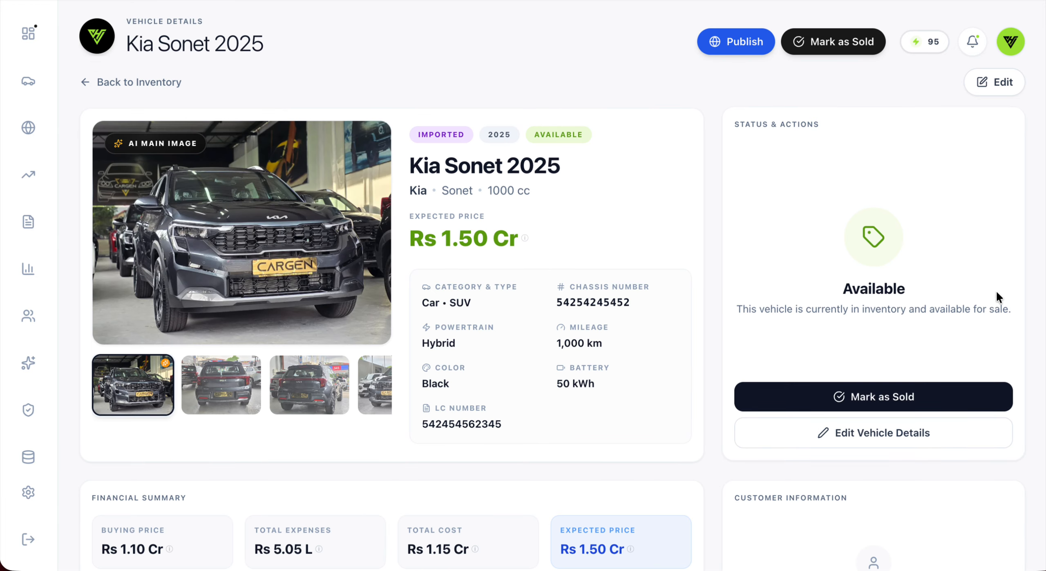
{"action": "left_click", "coordinate": [851, 436]}
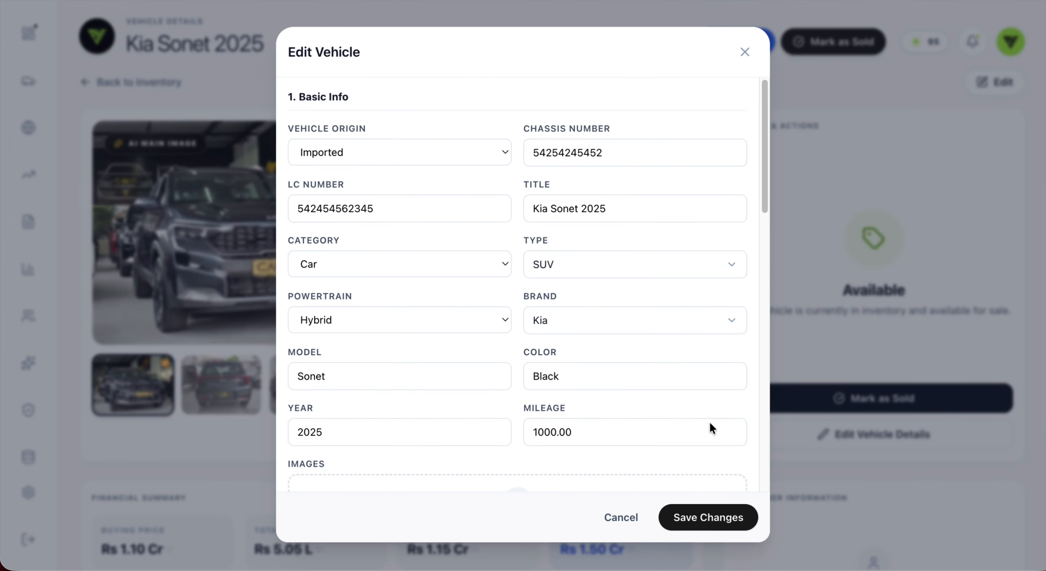
{"action": "scroll", "coordinate": [582, 403], "scroll_direction": "down", "scroll_amount": 10}
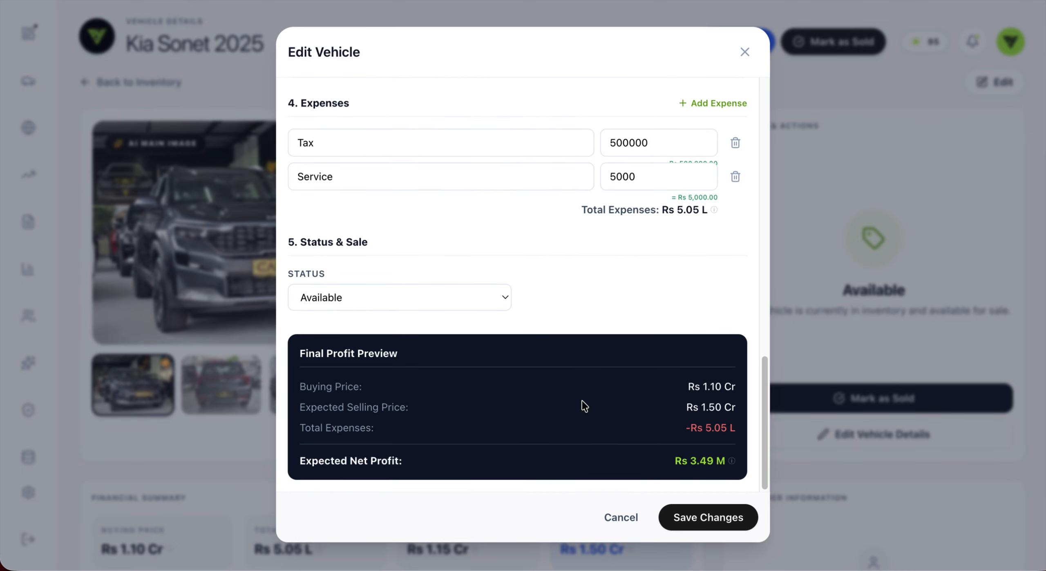
{"action": "left_click", "coordinate": [742, 52]}
Step: Go back to the inventory list, now showing 2 vehicles: 1 available, 1 sold, worth 5.50 Cr
{"action": "scroll", "coordinate": [498, 329], "scroll_direction": "down", "scroll_amount": 15}
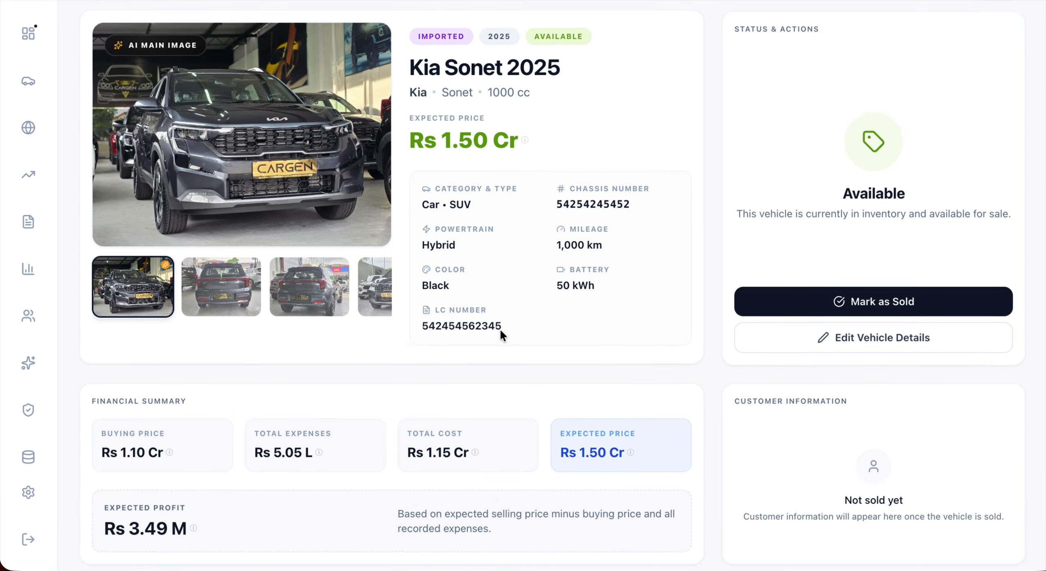
{"action": "scroll", "coordinate": [490, 326], "scroll_direction": "down", "scroll_amount": 5}
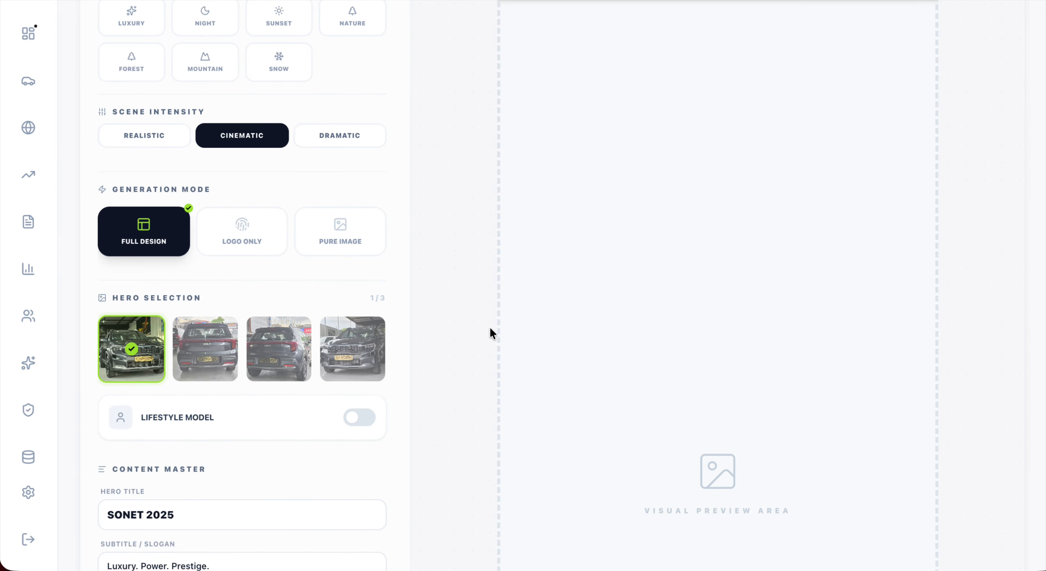
{"action": "scroll", "coordinate": [488, 325], "scroll_direction": "up", "scroll_amount": 15}
{"action": "scroll", "coordinate": [482, 309], "scroll_direction": "up", "scroll_amount": 5}
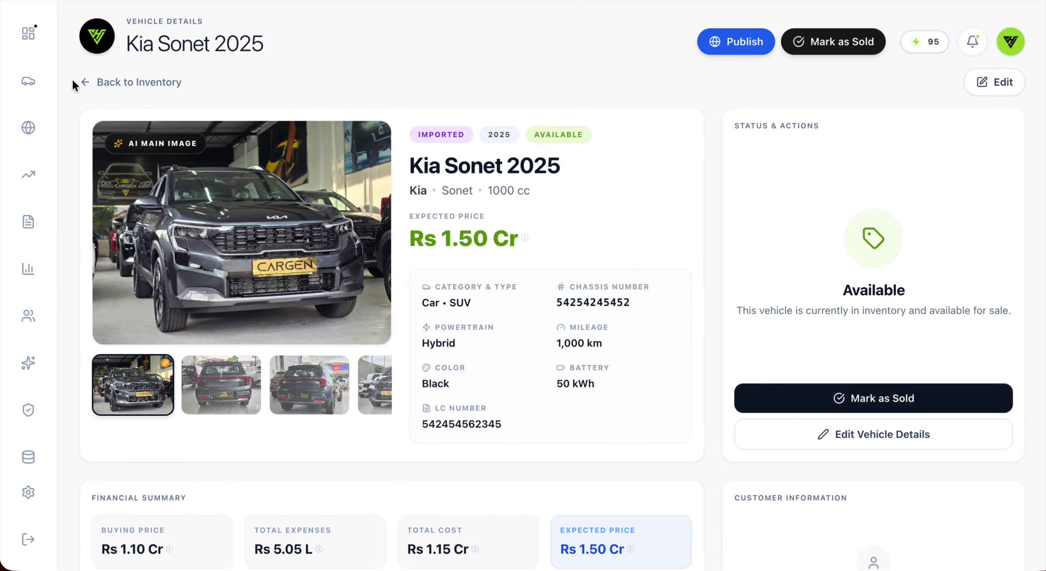
{"action": "left_click", "coordinate": [108, 82]}
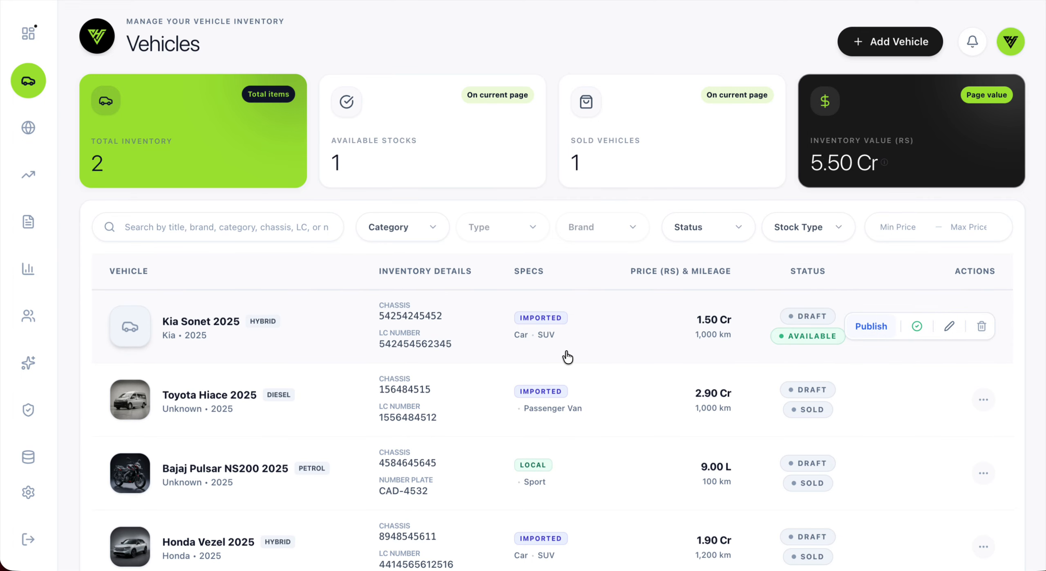